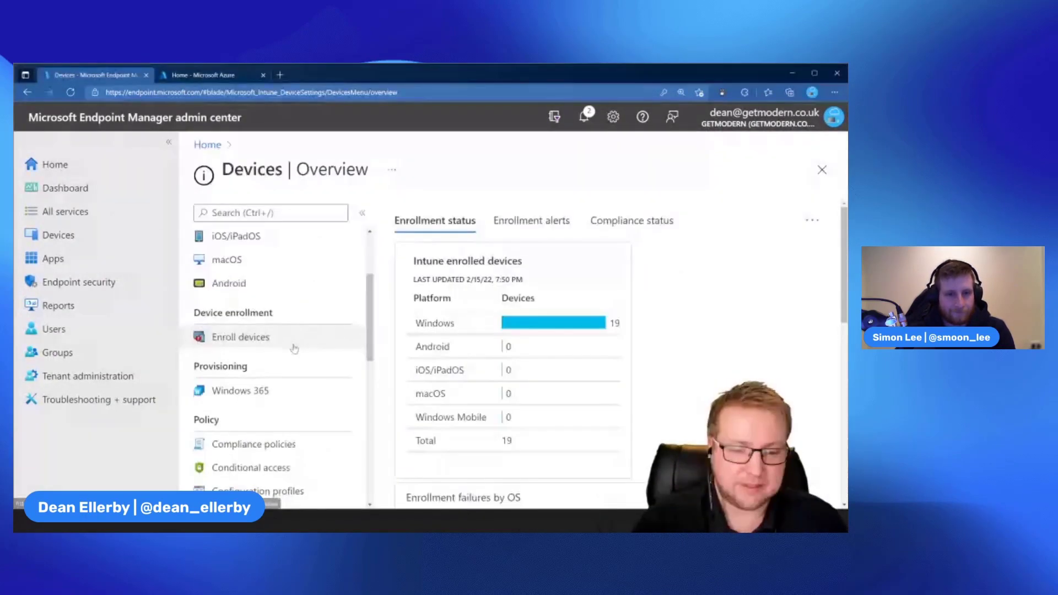
Open the Windows 365 provisioning policies list showing the Windows 11 Enterprise policy, and collapse the navigation
click(242, 391)
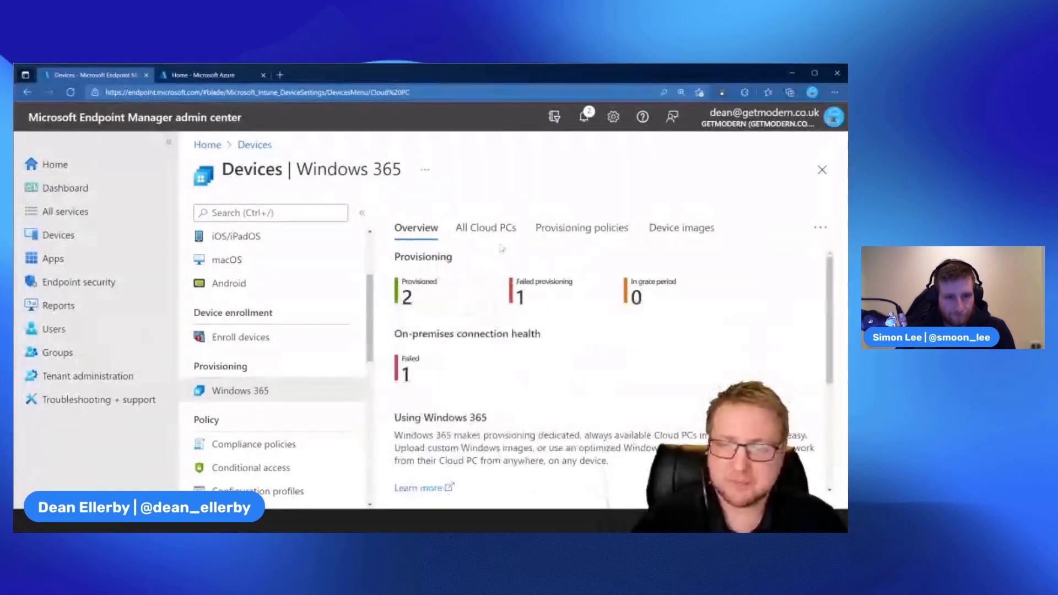
click(485, 227)
scroll(520, 314, down, 1)
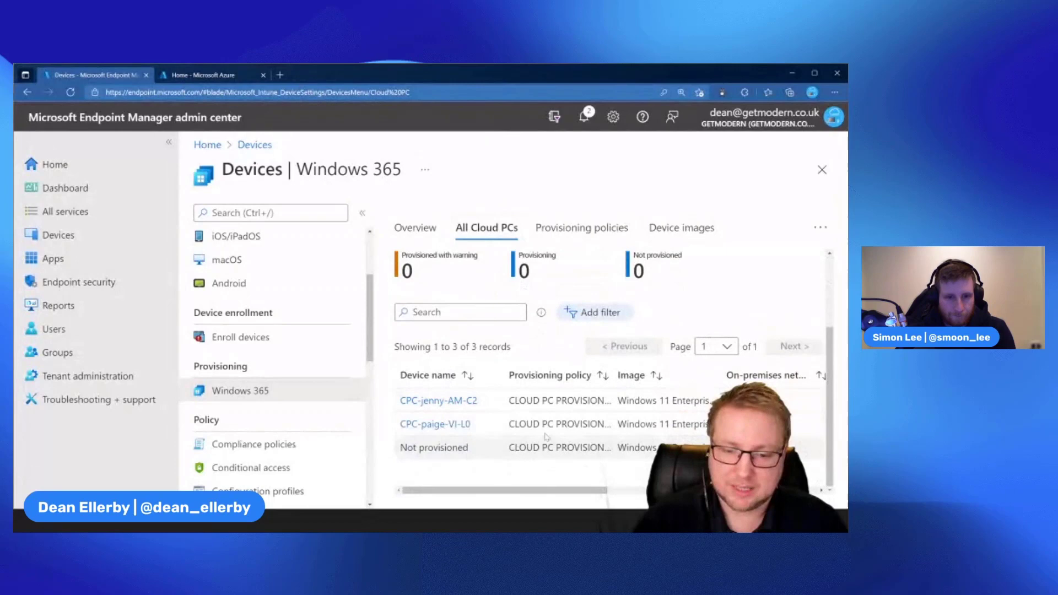
scroll(570, 253, up, 2)
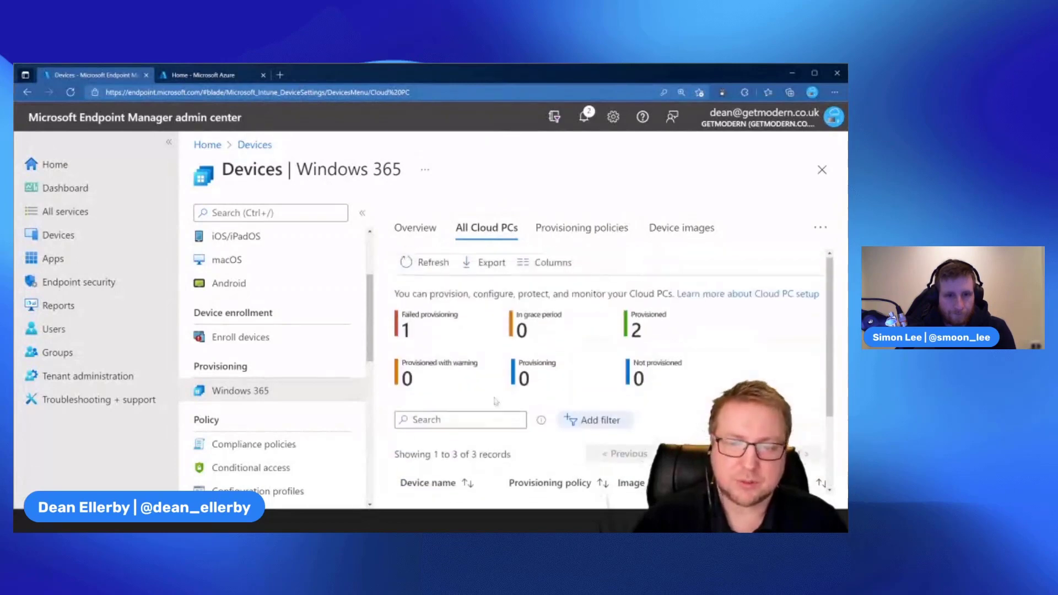
click(581, 230)
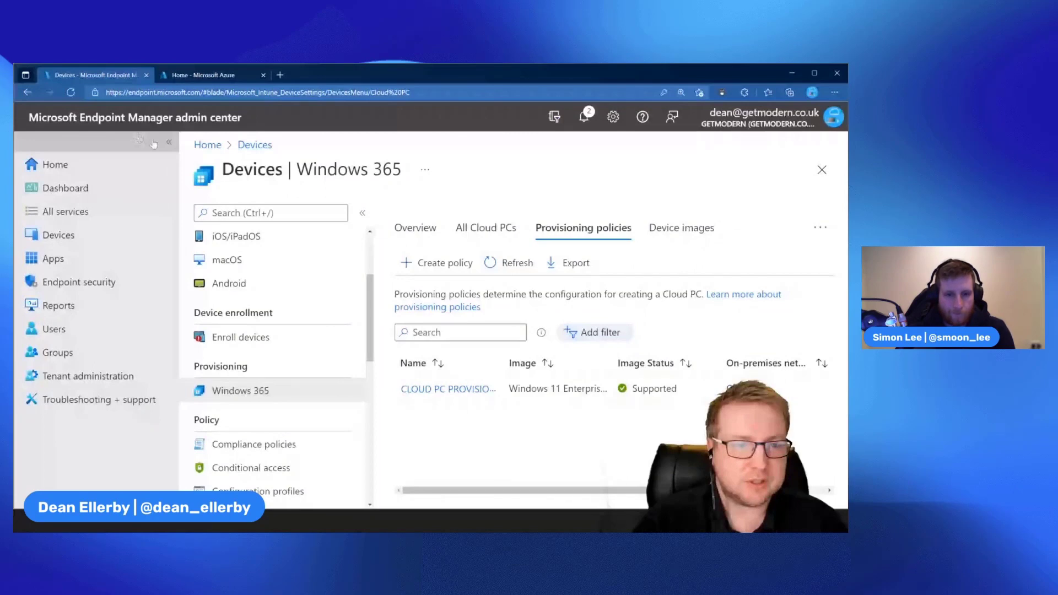
click(168, 141)
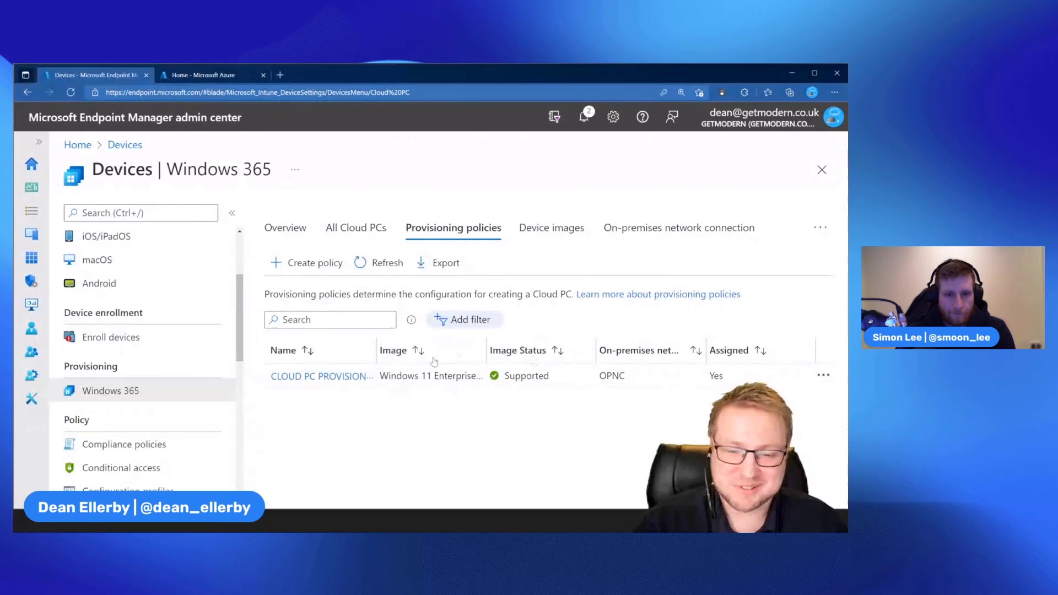
Start a new provisioning policy named 'Azure AD JOin'
click(321, 266)
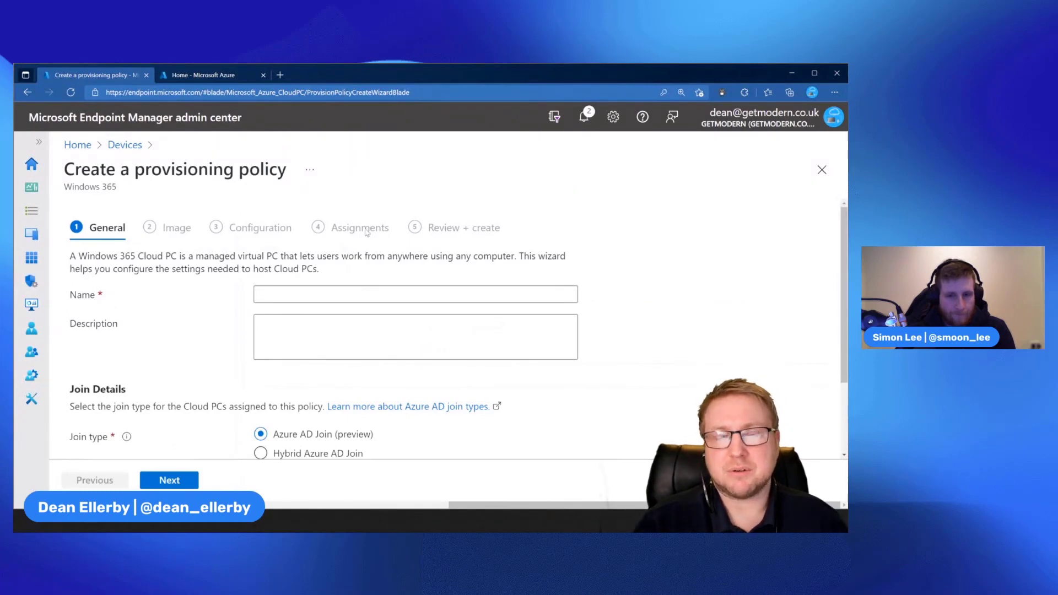
scroll(253, 271, down, 2)
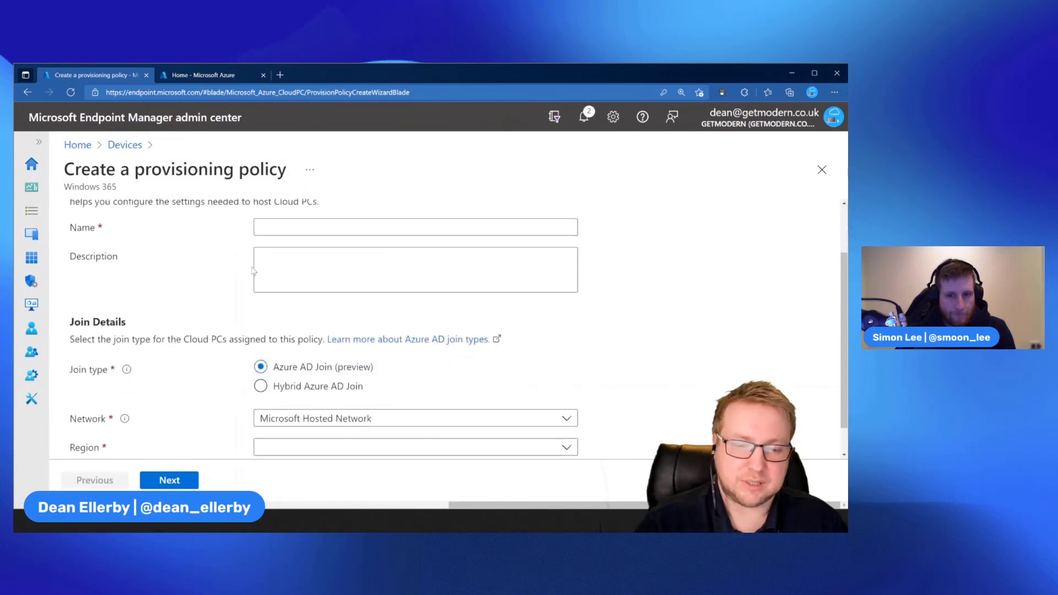
scroll(325, 255, up, 1)
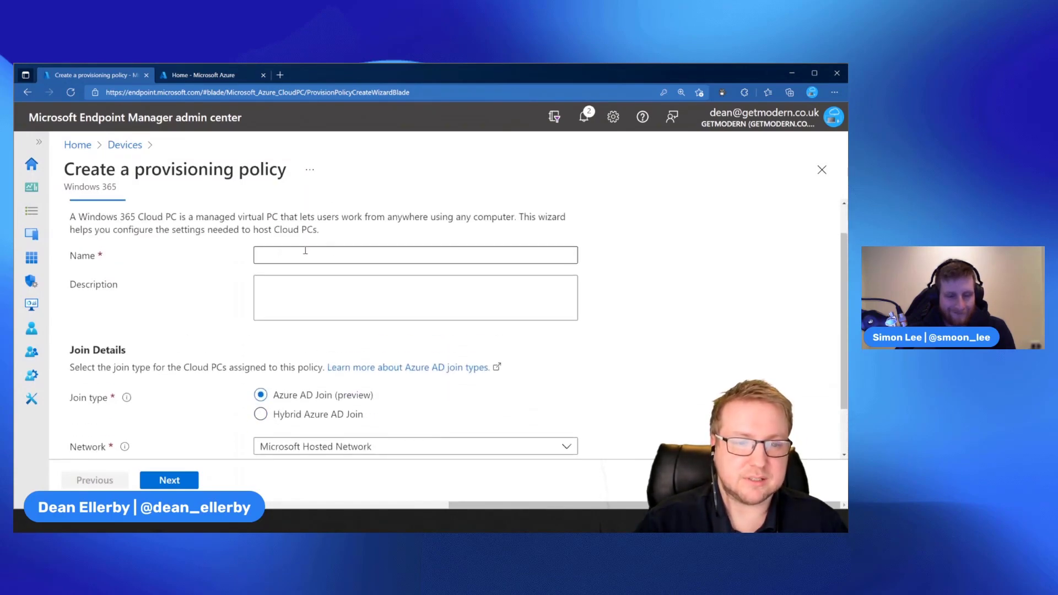
click(324, 256)
text(Azure AD JOin)
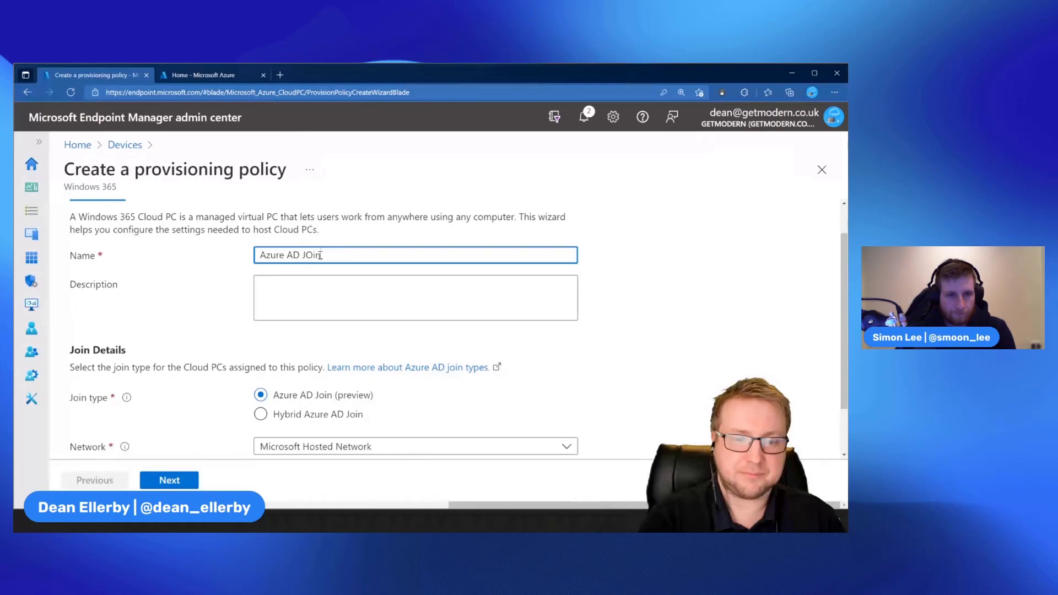
Keep Azure AD Join as the join type with Microsoft Hosted Network as the network
scroll(408, 389, down, 2)
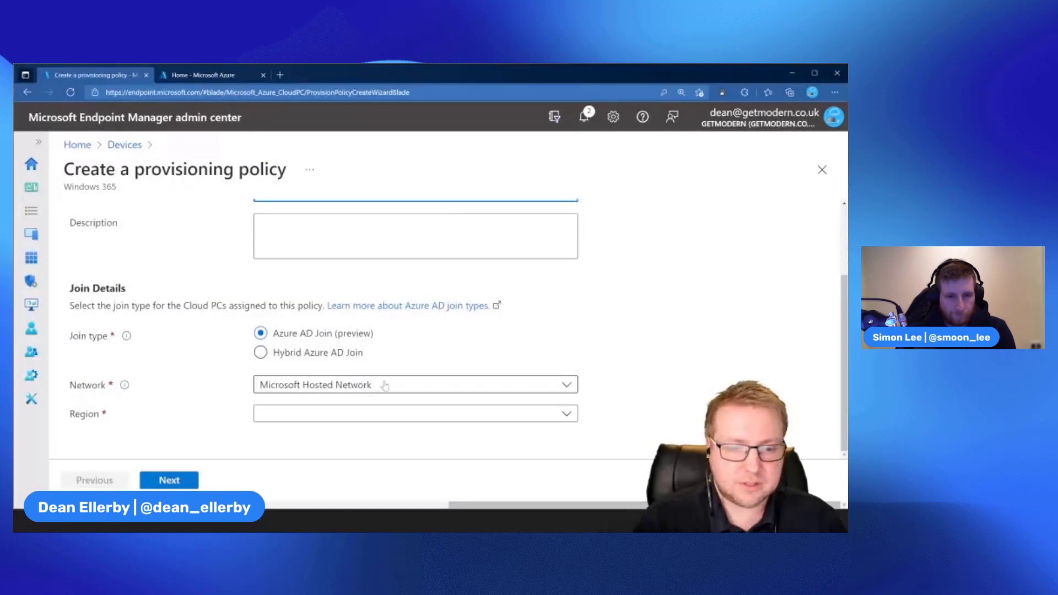
click(356, 386)
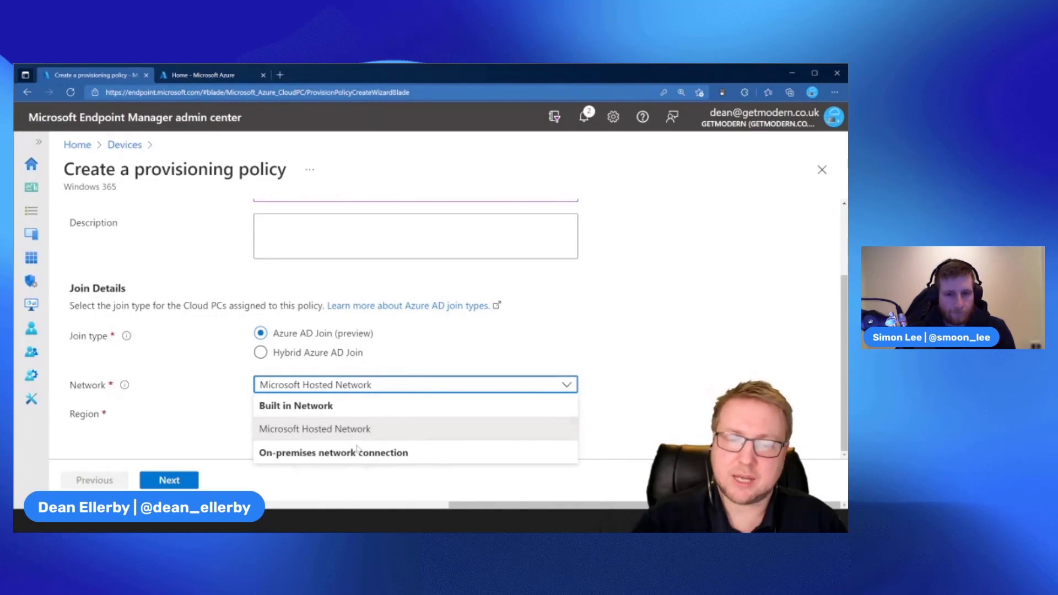
click(439, 342)
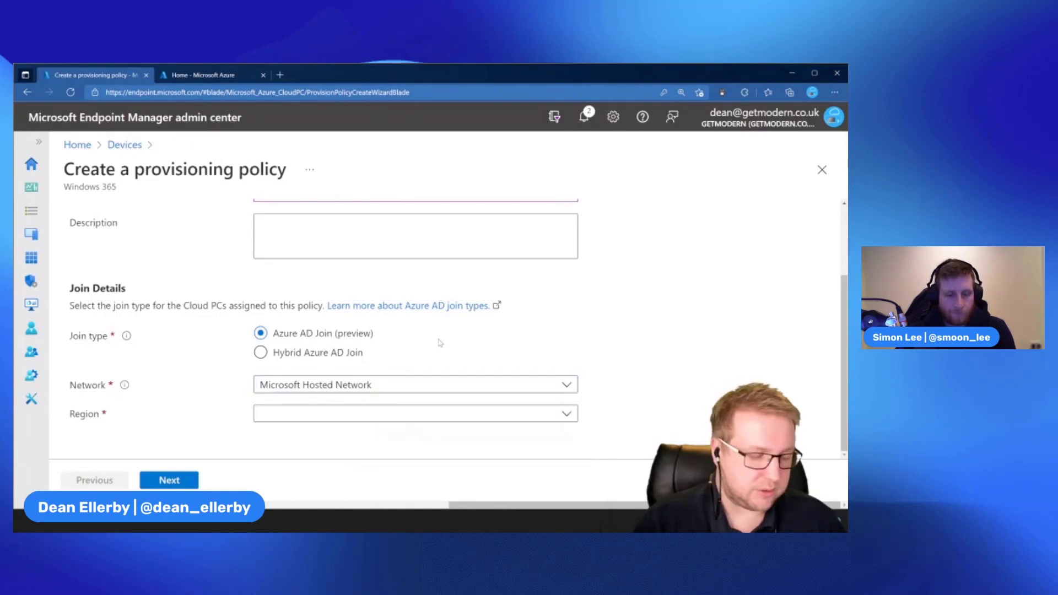
click(326, 354)
click(355, 415)
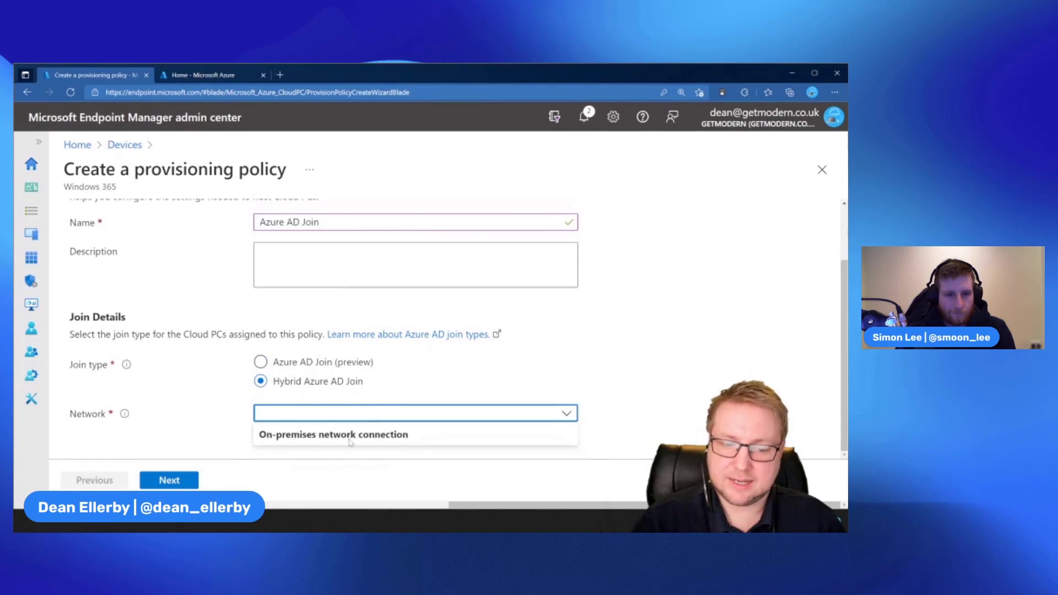
click(366, 363)
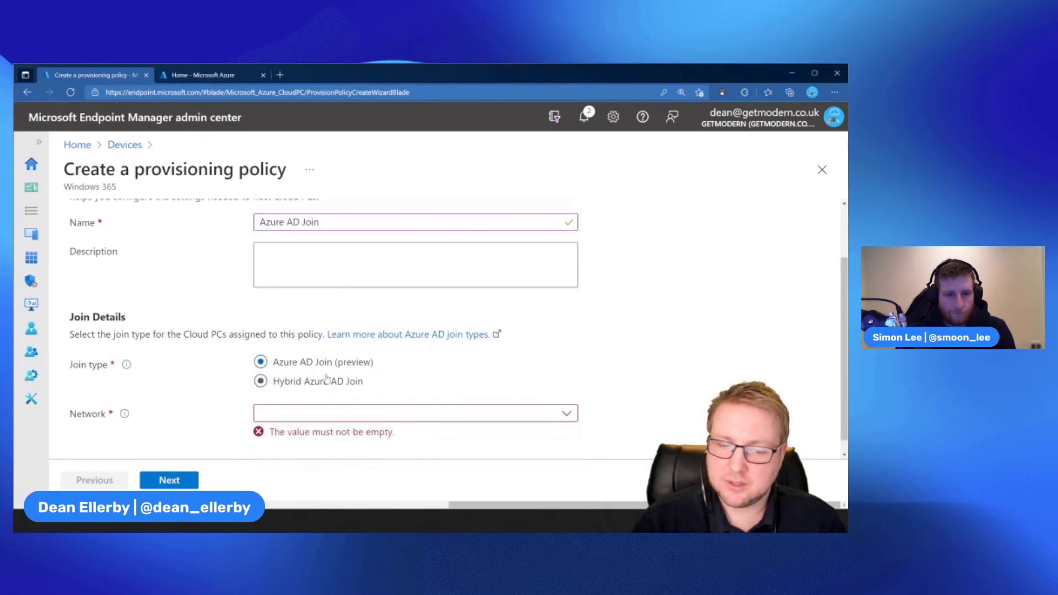
click(383, 412)
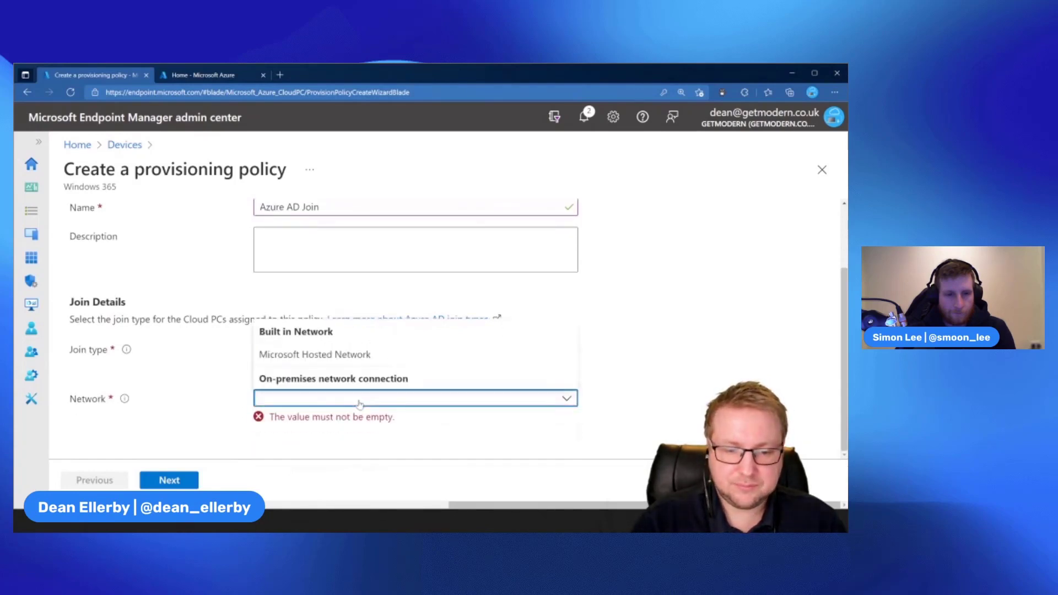
click(344, 357)
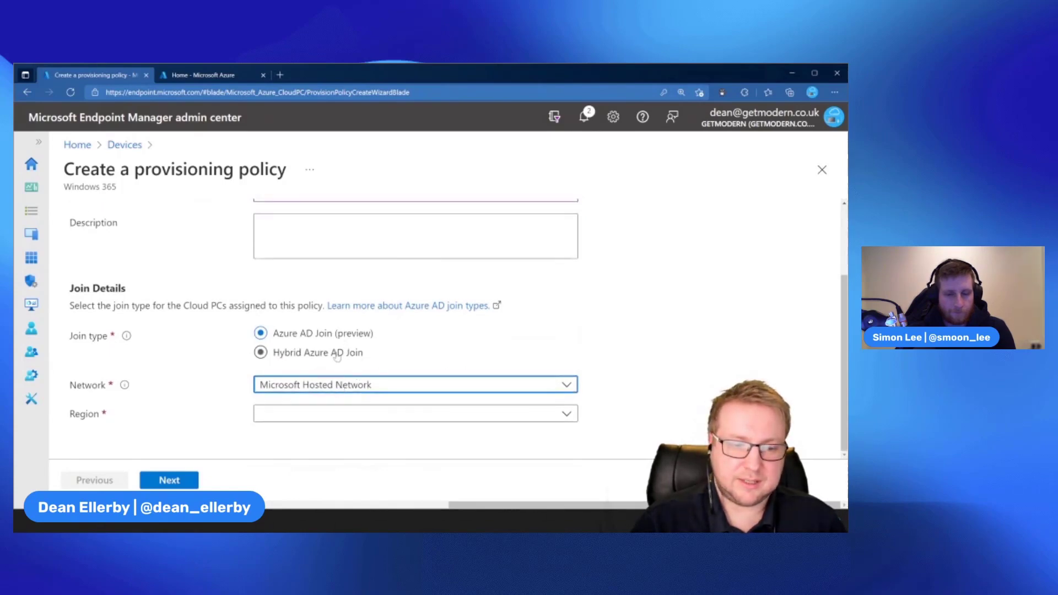
click(358, 387)
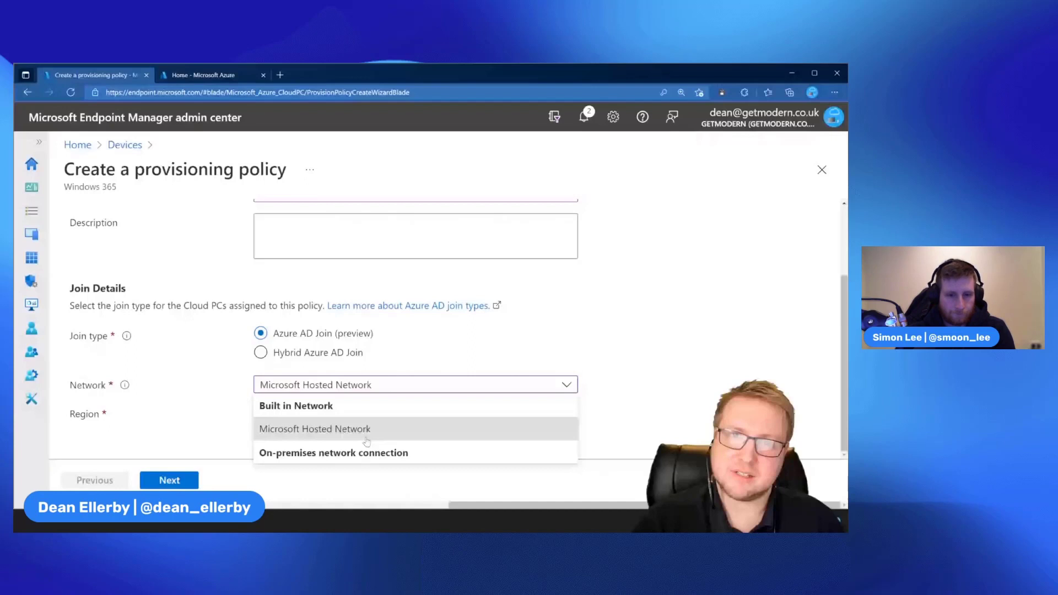
click(366, 440)
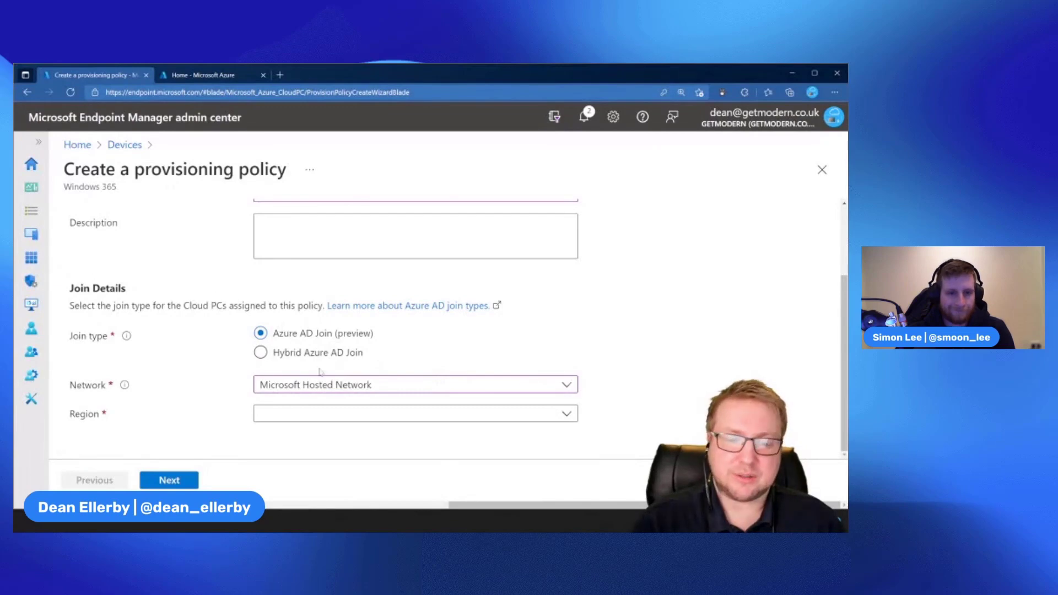
Set the policy region to (Europe) UK South
click(366, 415)
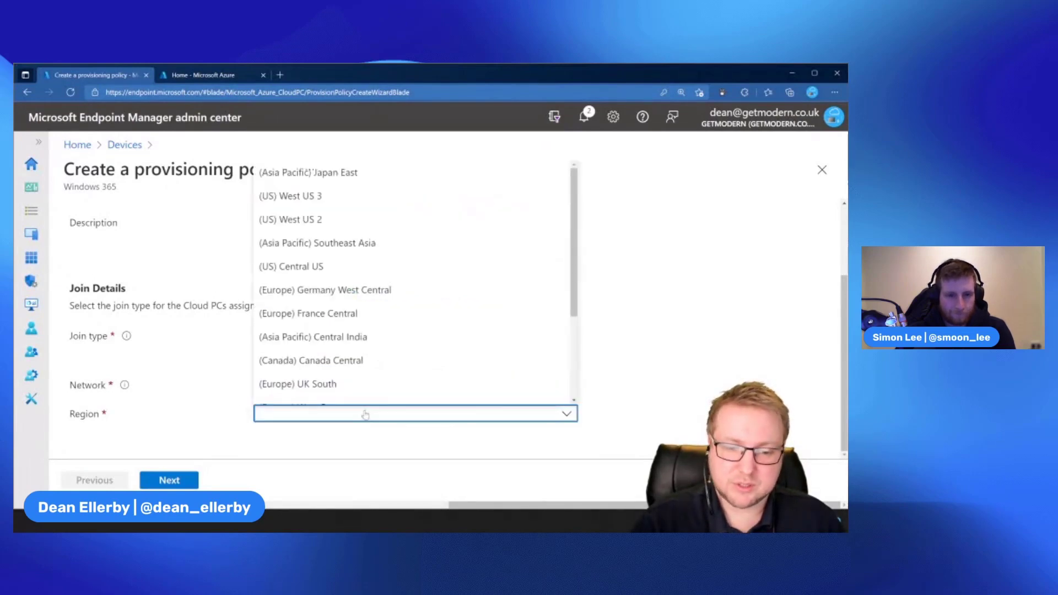
click(347, 388)
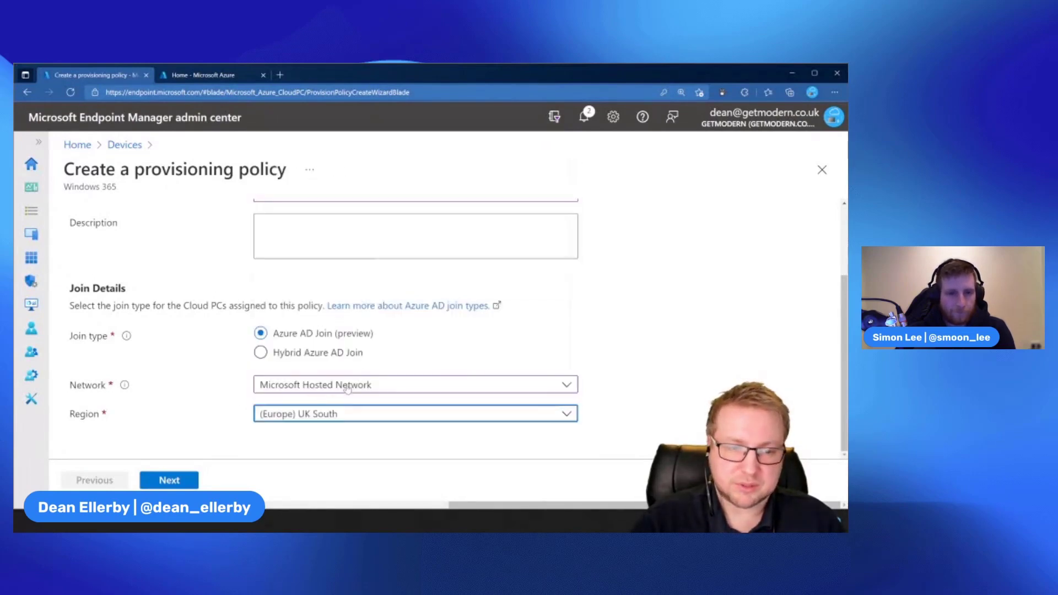
click(500, 356)
scroll(496, 358, up, 1)
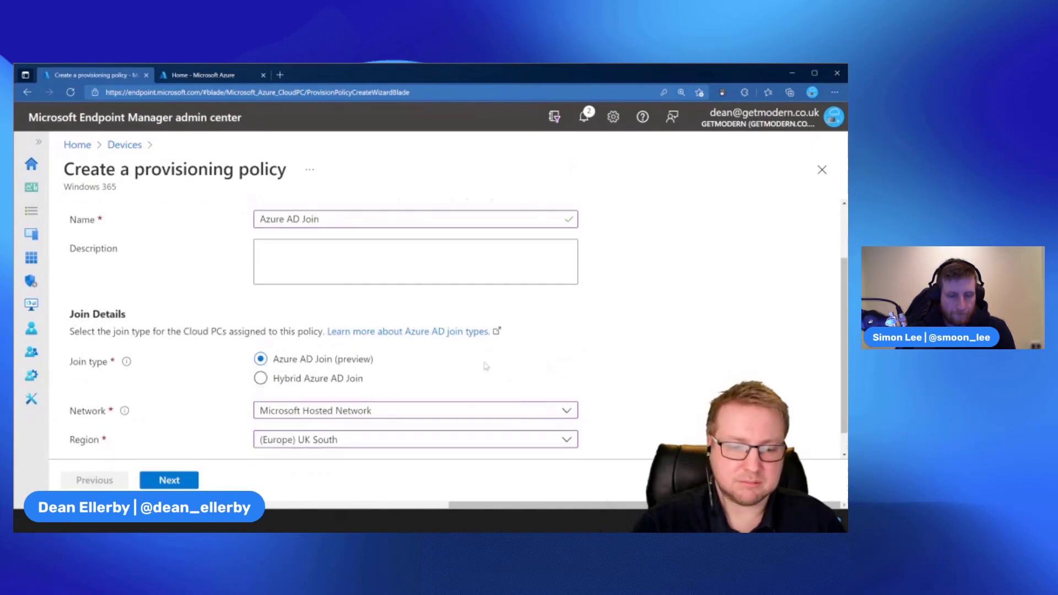
Confirm Azure AD Join, Microsoft Hosted Network and (Europe) UK South, then advance to Image
scroll(486, 366, down, 1)
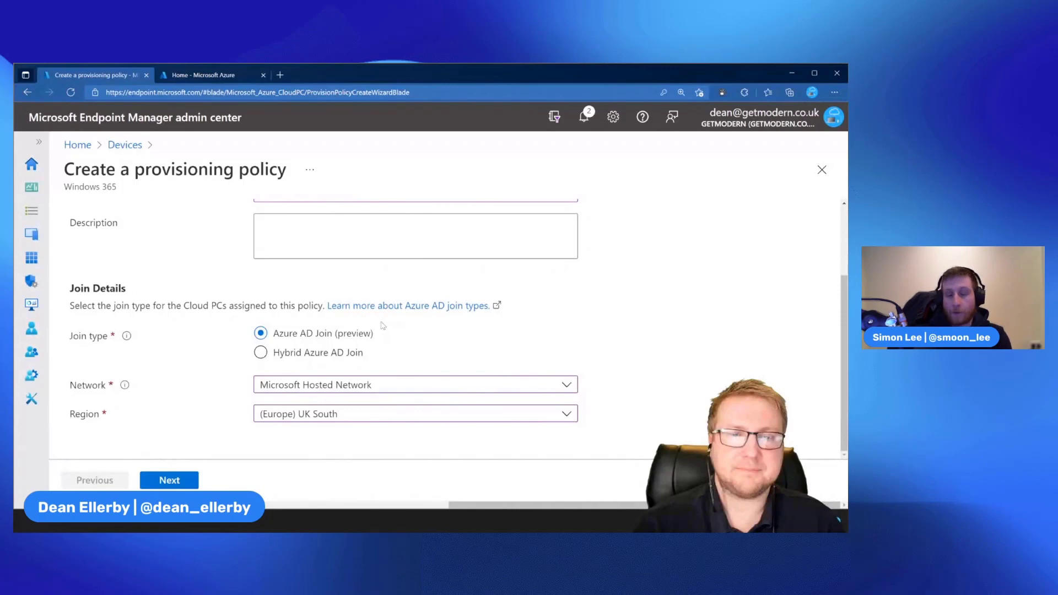
scroll(382, 325, up, 1)
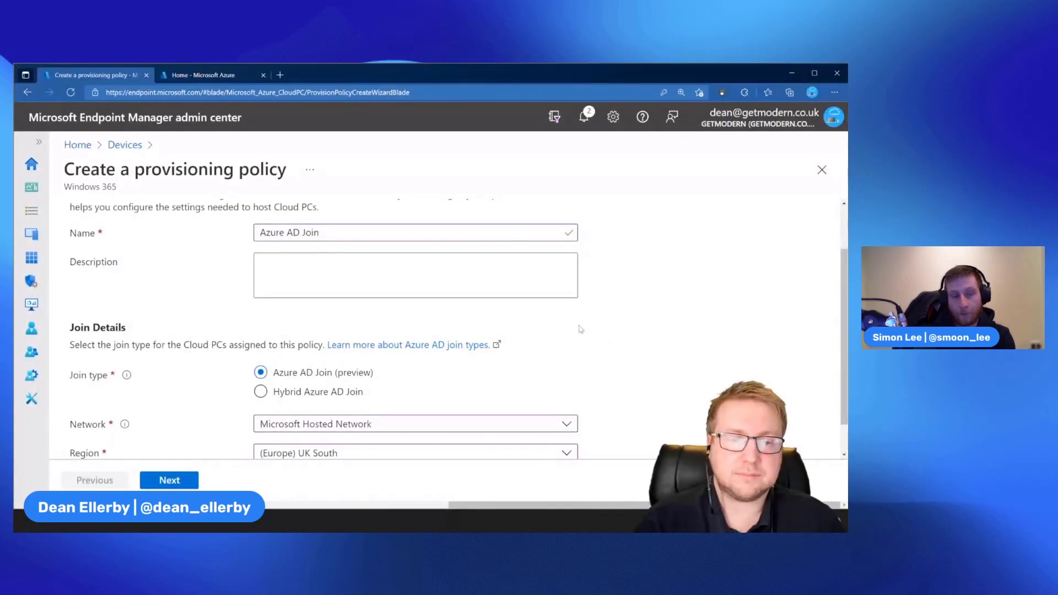
scroll(580, 338, down, 1)
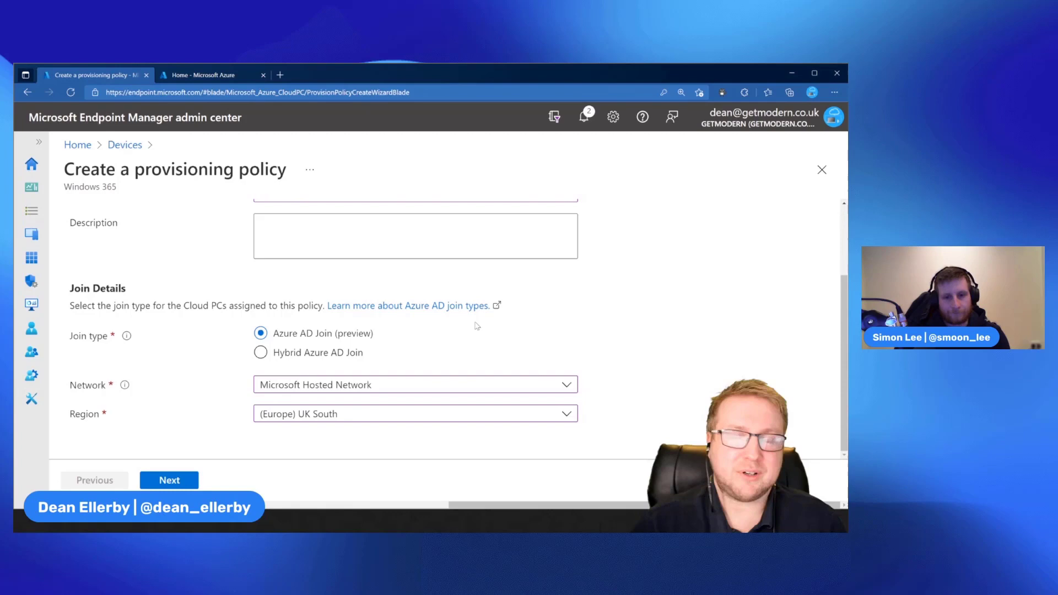
scroll(240, 443, up, 1)
scroll(240, 443, down, 1)
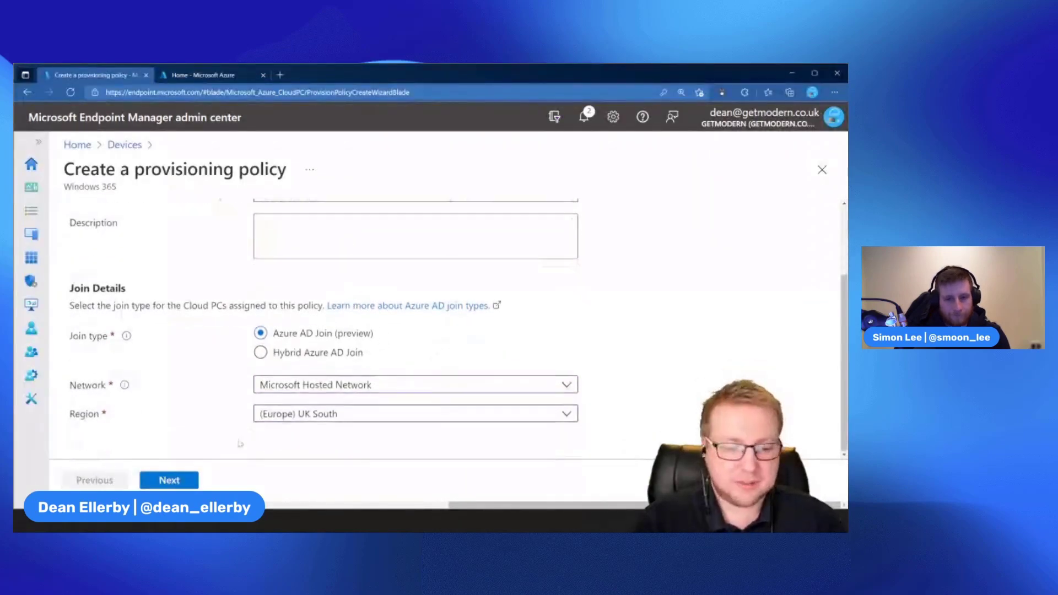
click(169, 480)
Use the gallery image Windows 11 Enterprise + Microsoft 365 Apps 21H2 for the policy
click(431, 286)
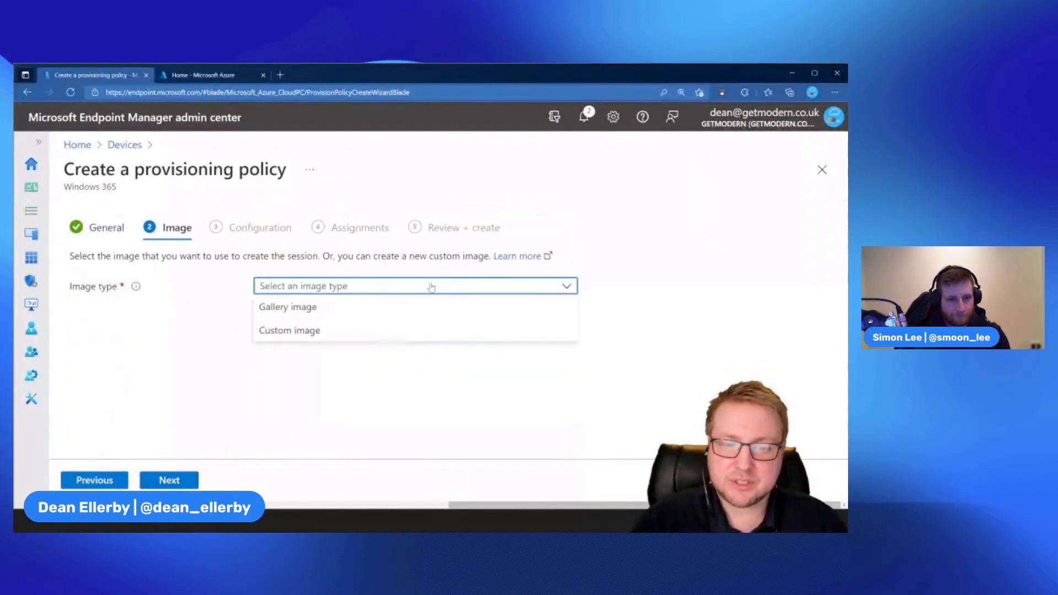
click(321, 307)
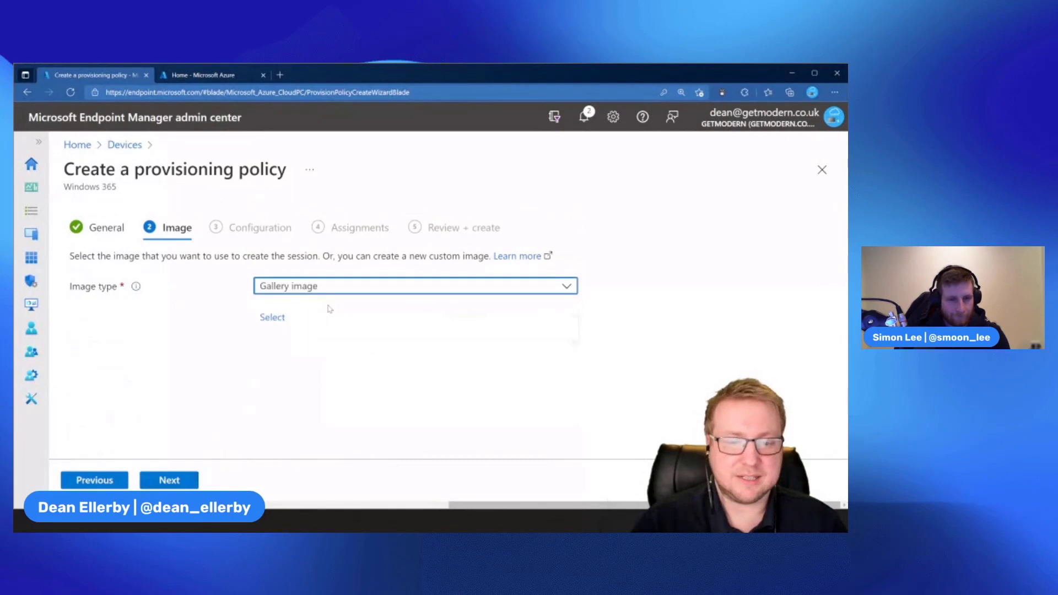
click(273, 317)
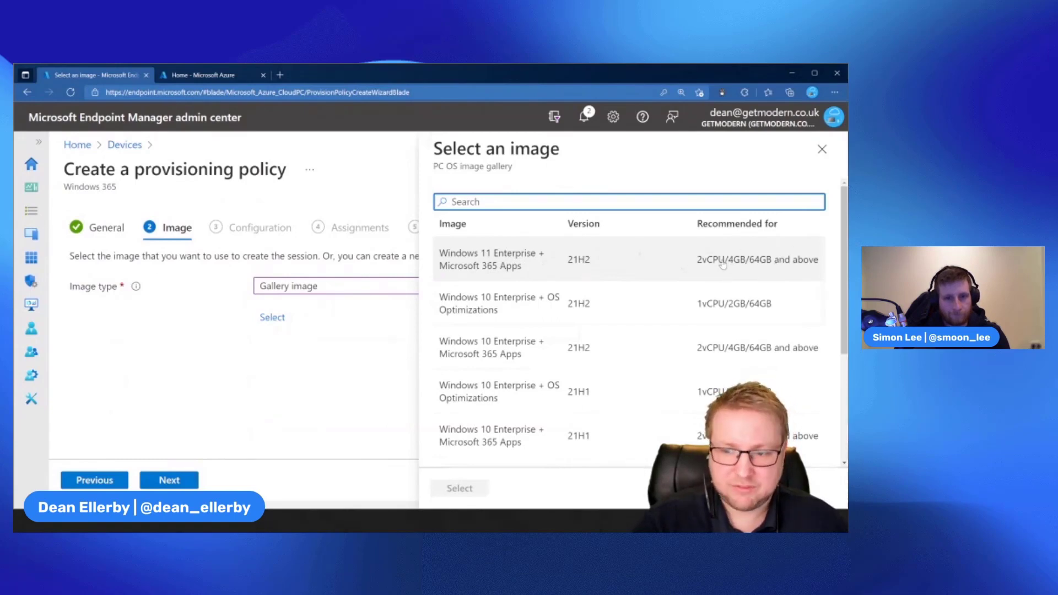
click(528, 270)
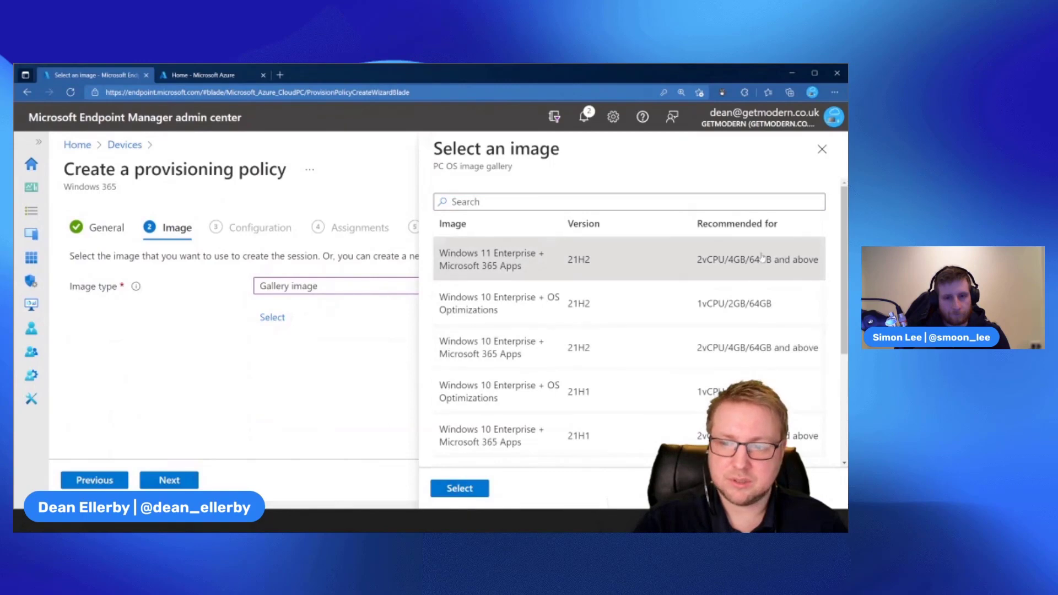
click(468, 488)
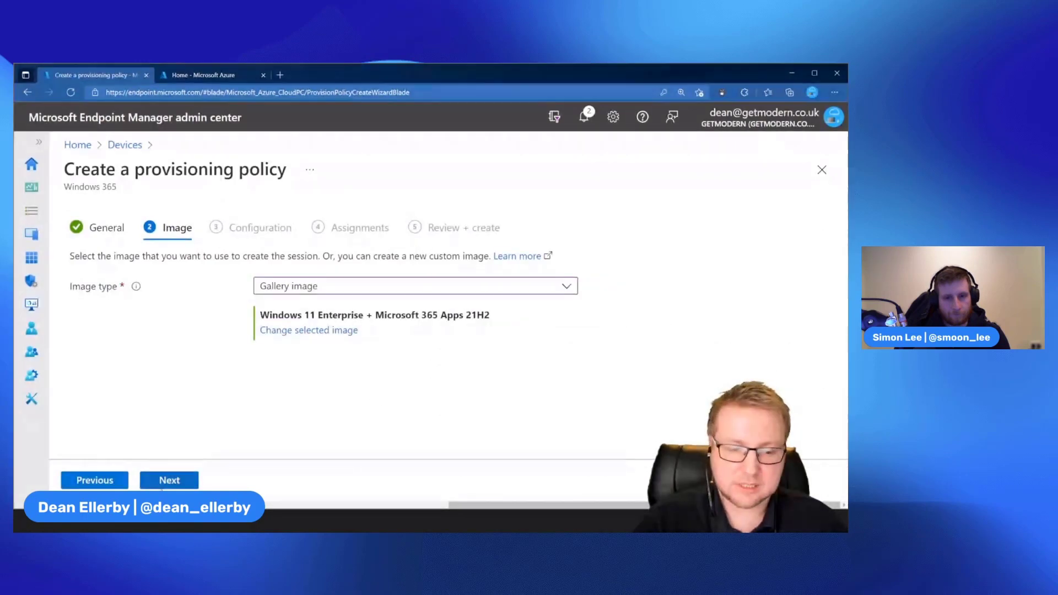
Set Language & Region to English (United Kingdom) and continue to Assignments
click(181, 482)
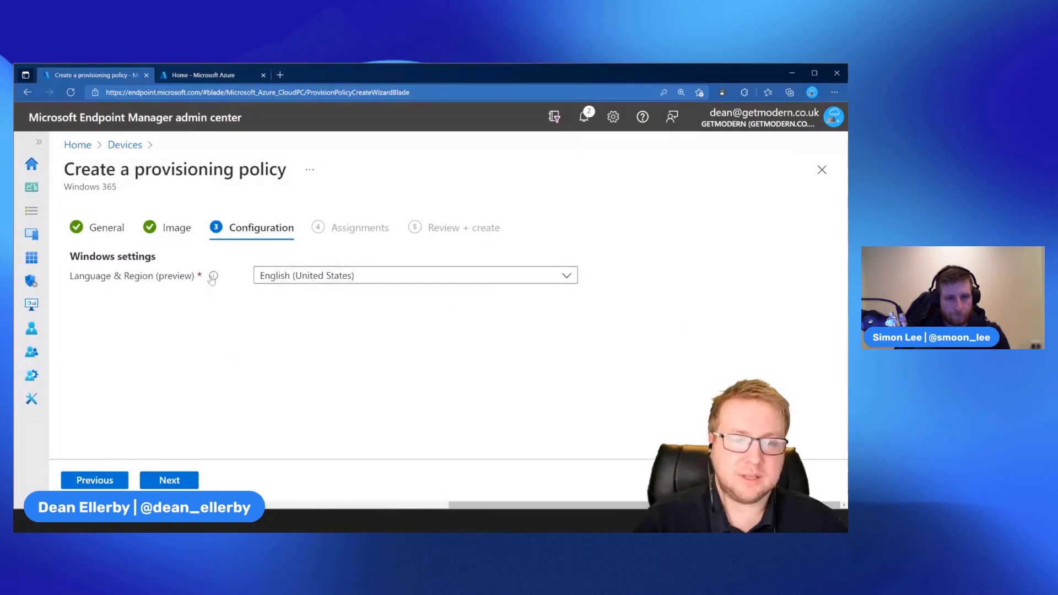
click(323, 278)
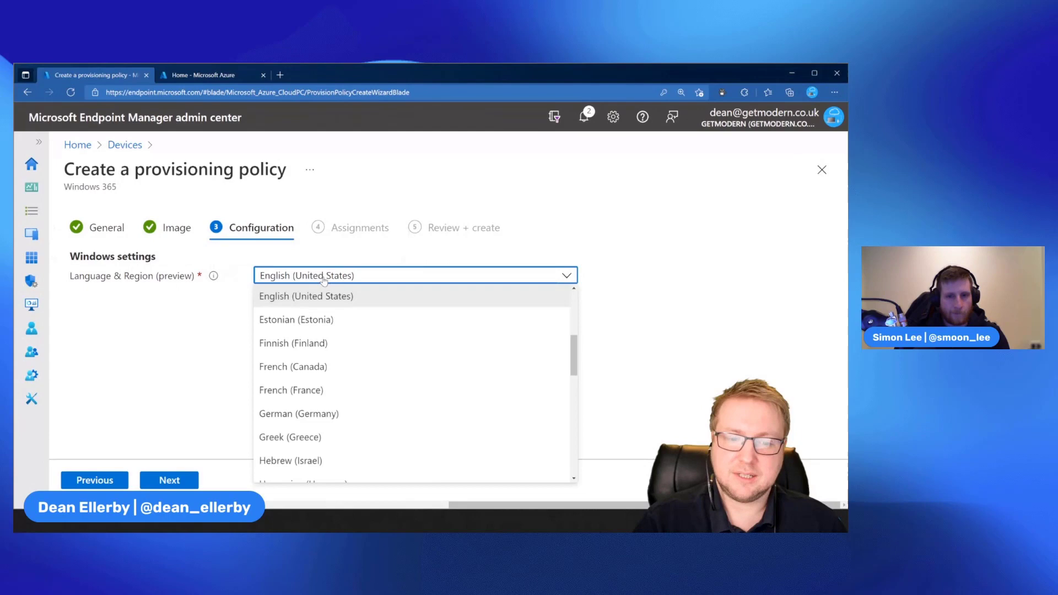
drag(579, 351, 578, 322)
click(396, 420)
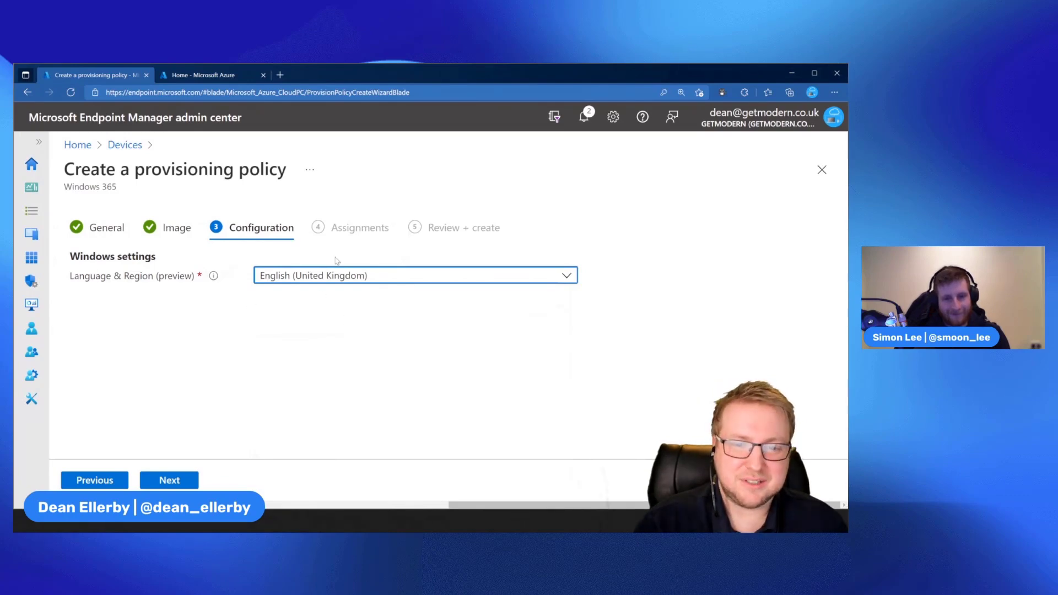
click(176, 480)
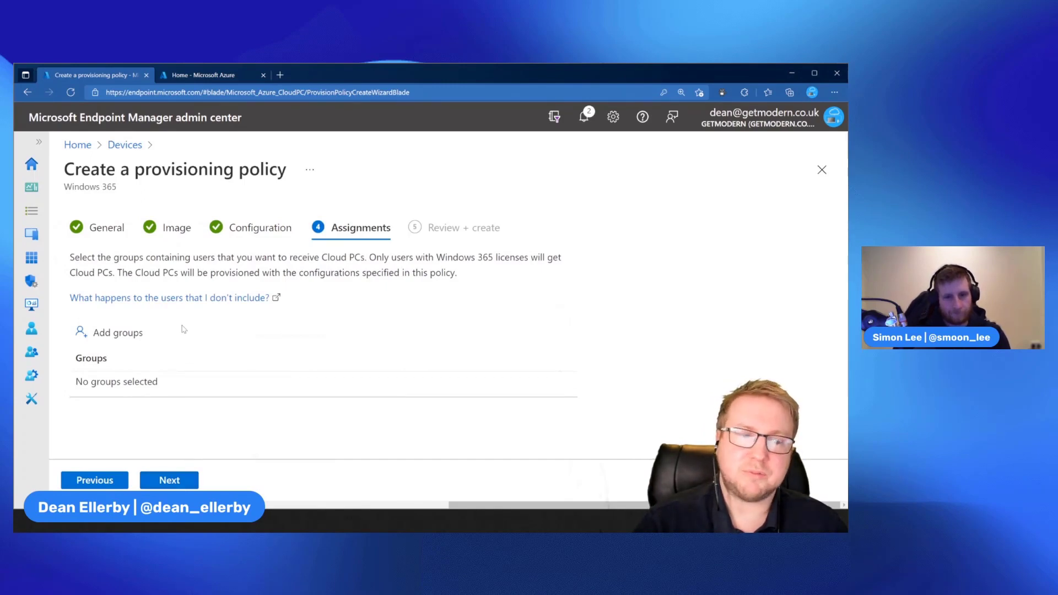
Assign the Windows 365 - AADJ group to the policy
click(107, 338)
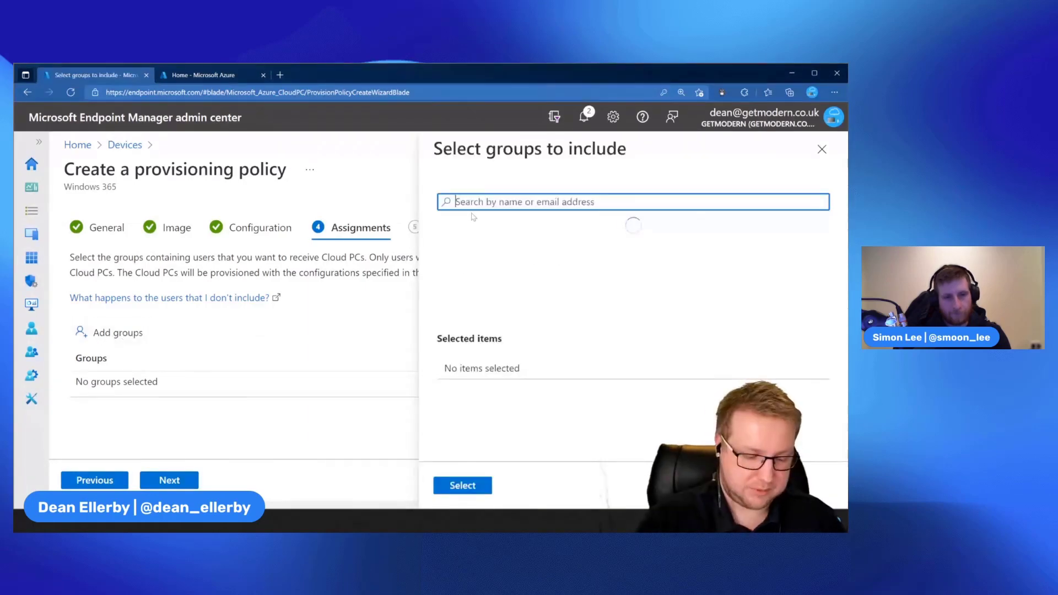
text(windows)
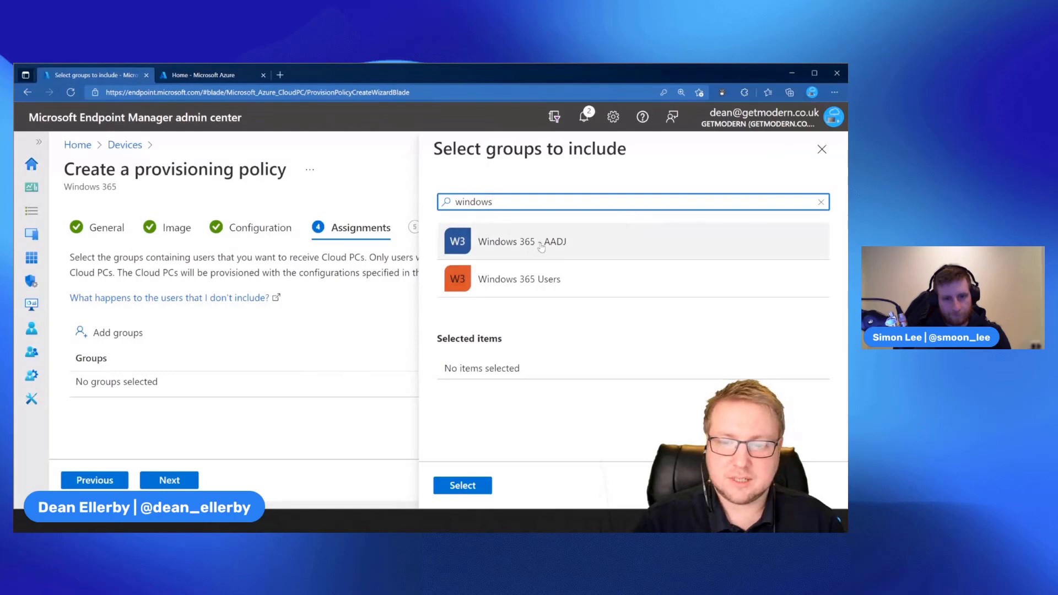
click(541, 245)
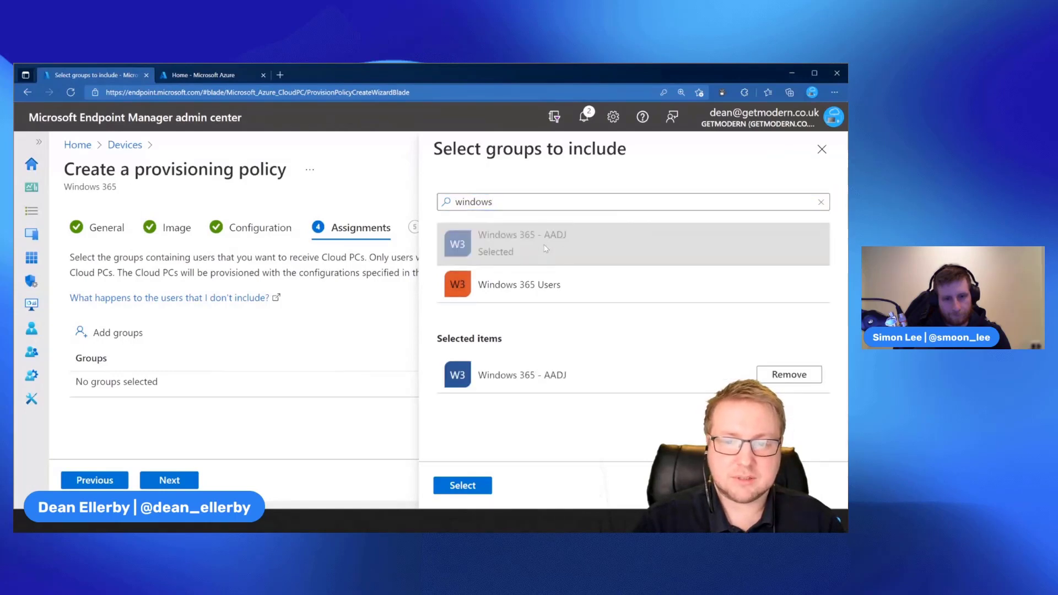
click(463, 486)
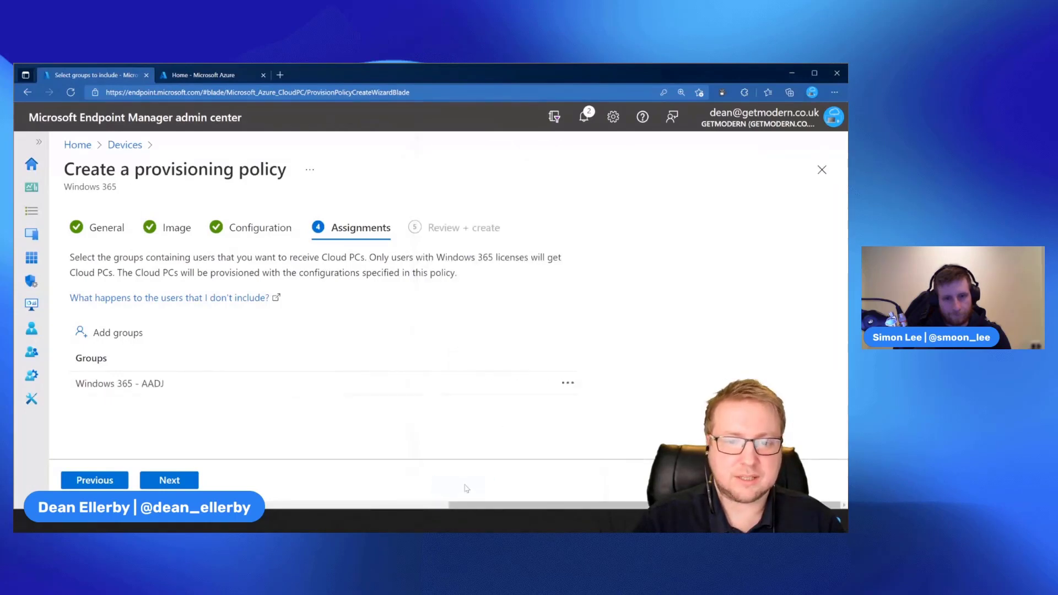
Review the policy summary and create the Azure AD Join policy
click(181, 481)
scroll(264, 402, down, 1)
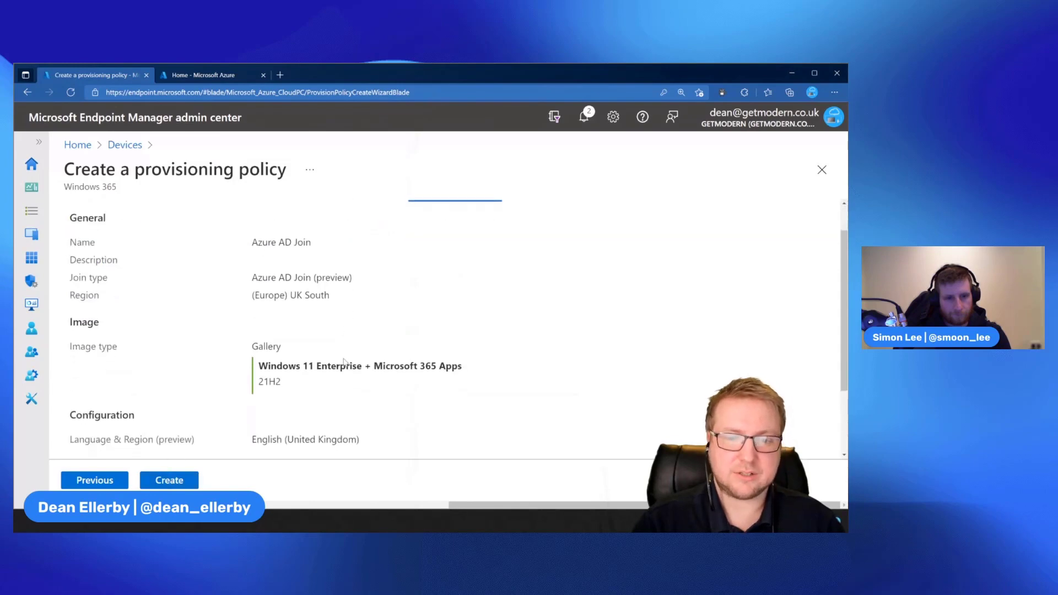
scroll(331, 369, up, 1)
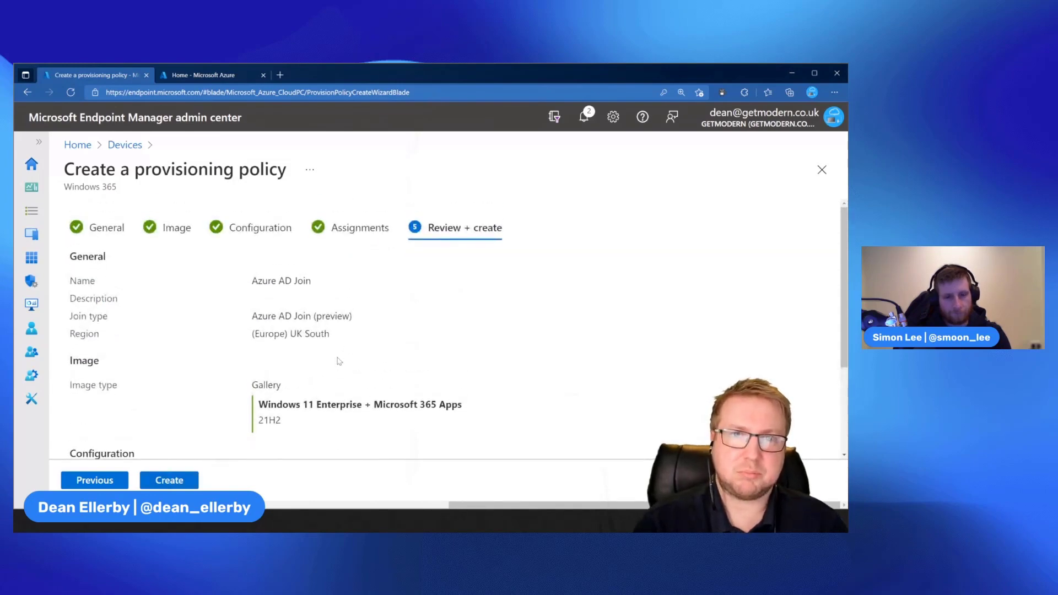
scroll(333, 360, down, 2)
scroll(313, 358, down, 1)
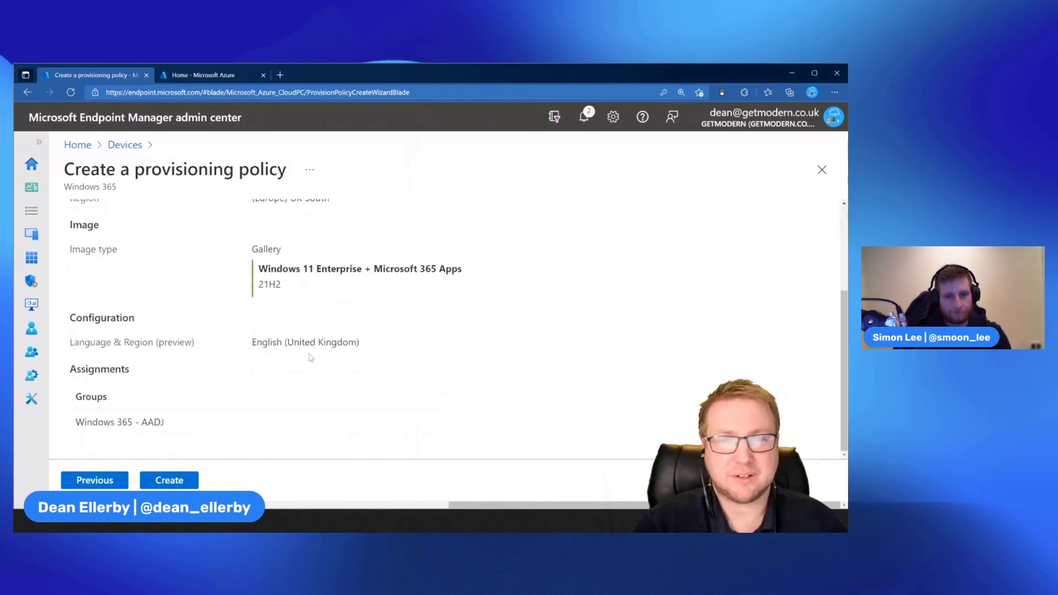
scroll(310, 357, up, 3)
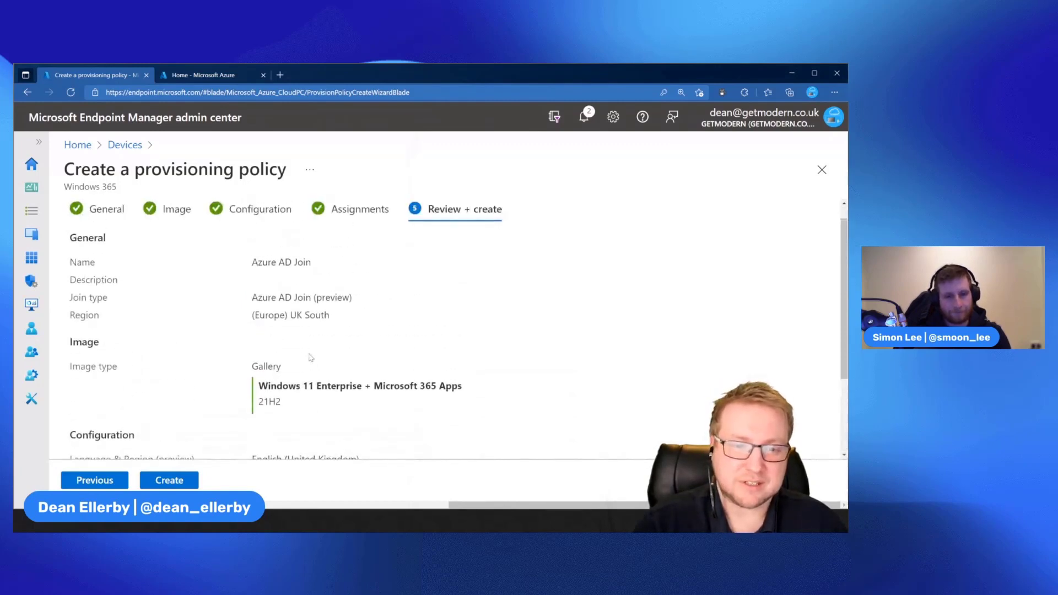
scroll(311, 358, down, 1)
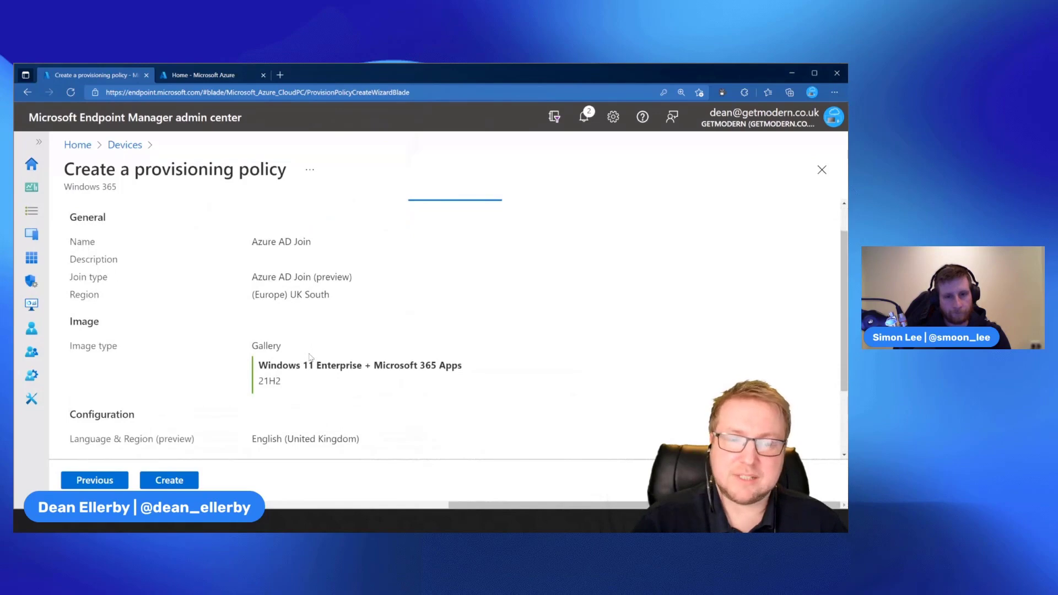
scroll(310, 358, down, 1)
click(170, 479)
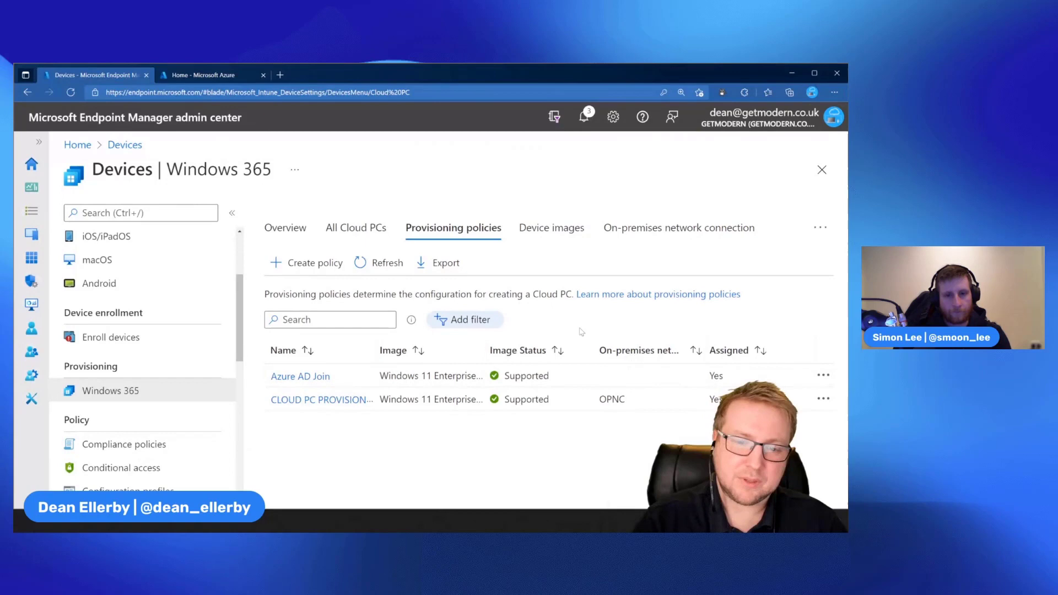
Check the on-premises network connections and the new Azure AD Join policy's details
click(662, 226)
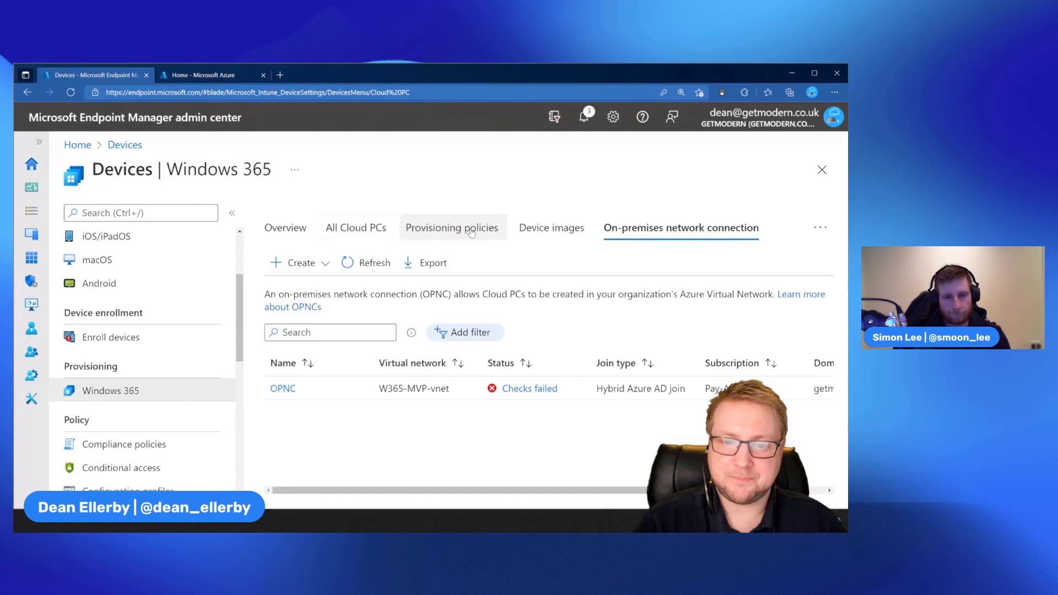
click(471, 232)
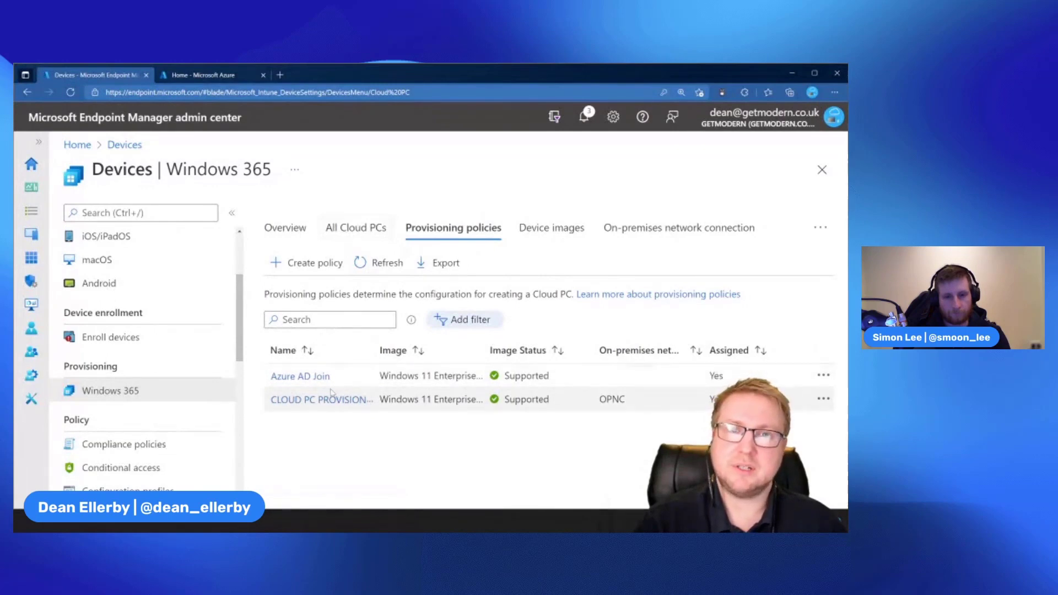
click(300, 376)
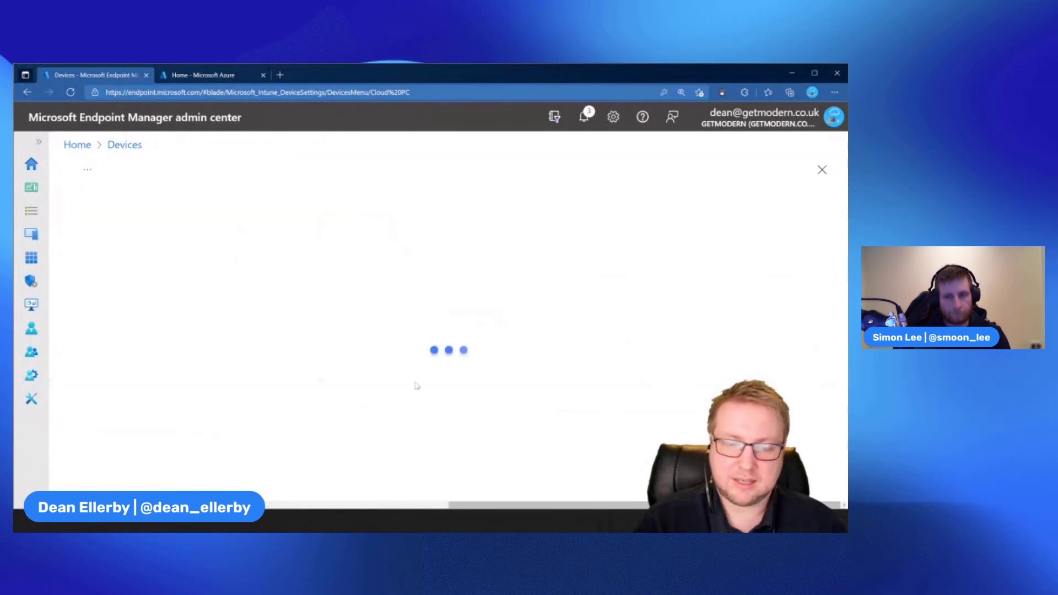
scroll(277, 379, down, 2)
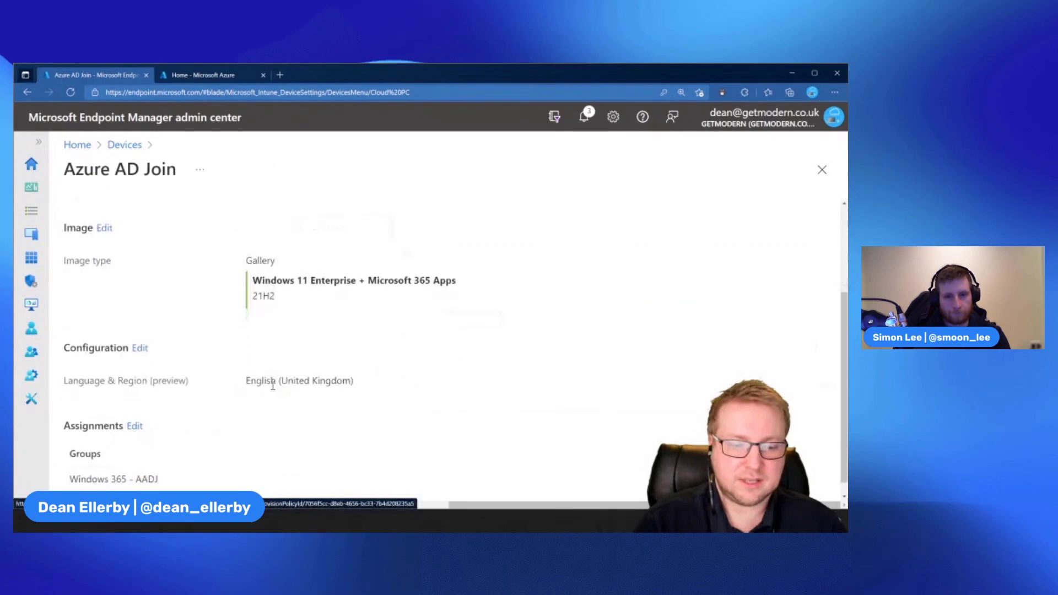
scroll(274, 378, up, 2)
click(124, 144)
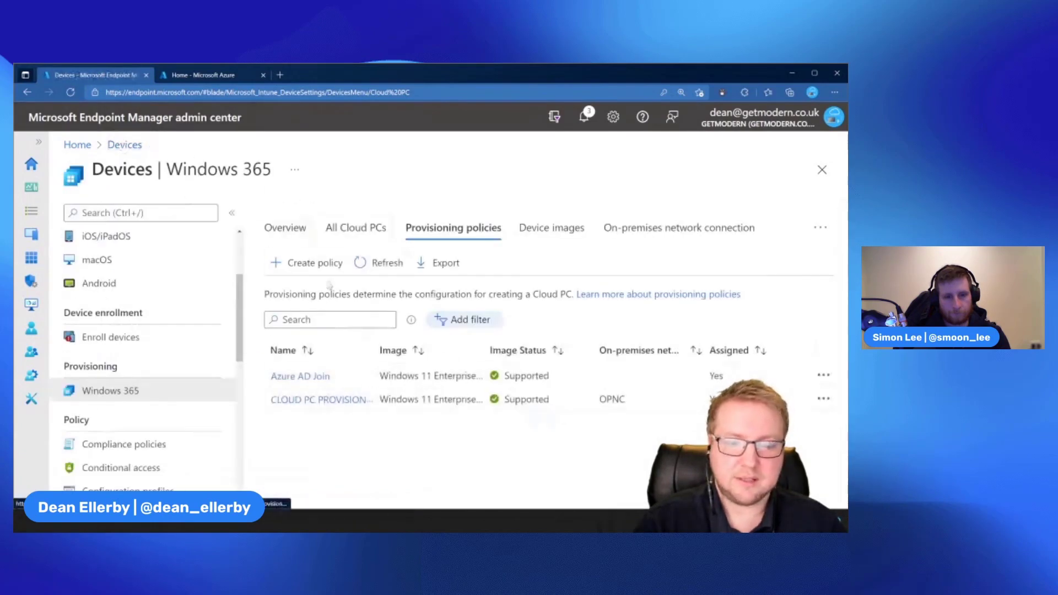
Review the All Cloud PCs list: three records, one with failed provisioning
click(356, 228)
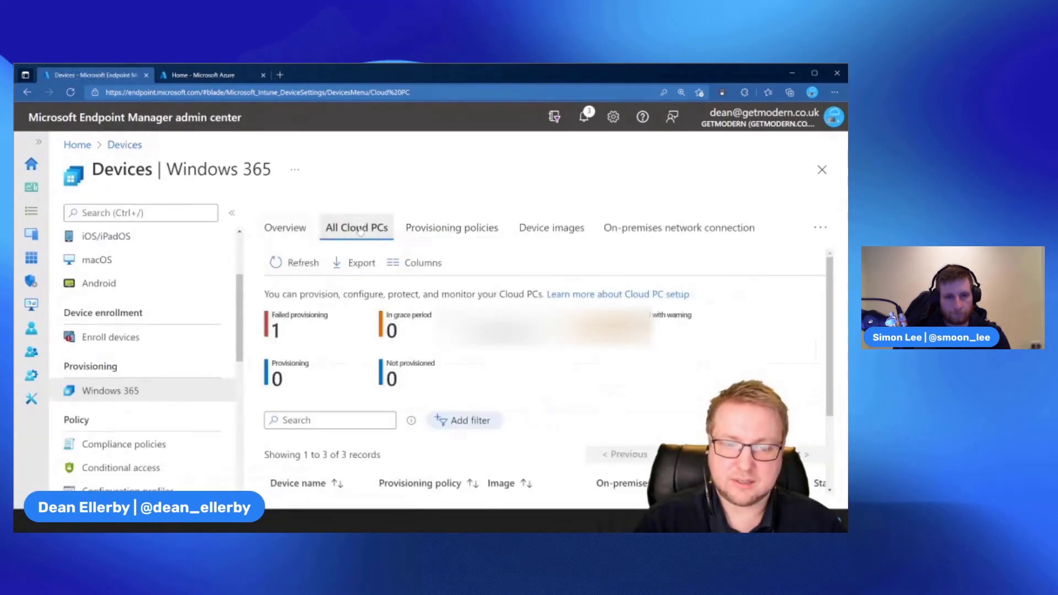
scroll(445, 377, down, 1)
scroll(445, 378, down, 1)
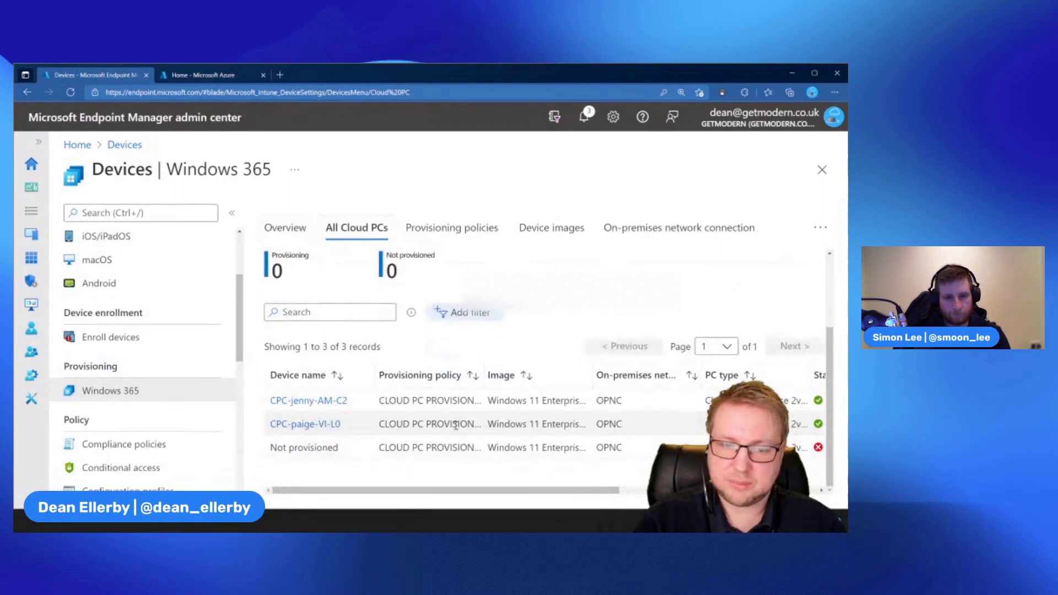
scroll(456, 426, up, 1)
scroll(455, 426, up, 2)
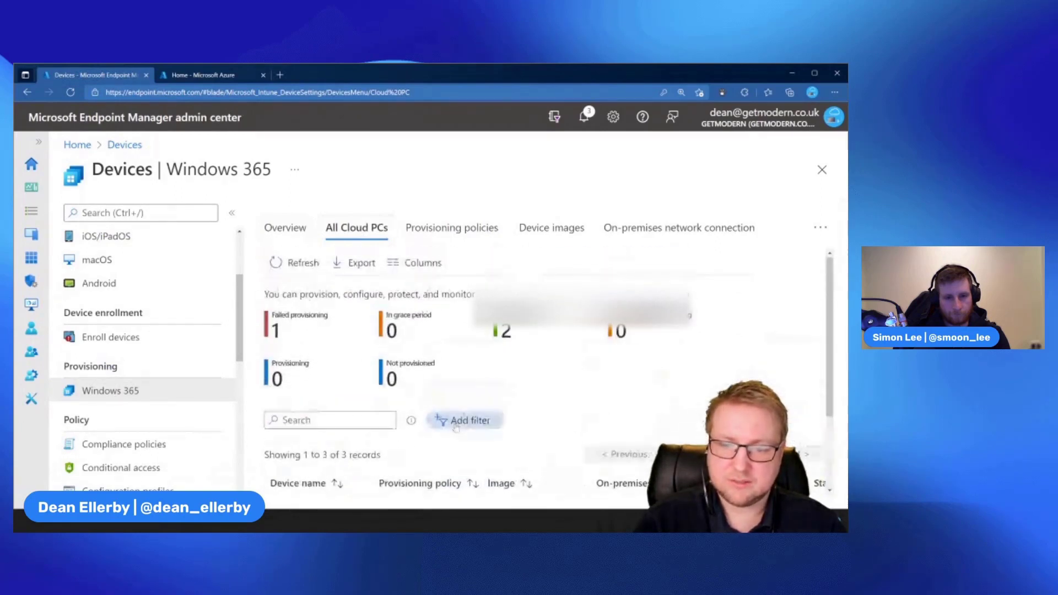
Give the user a Windows 365 Enterprise 2 vCPU, 8 GB, 128 GB license, then go back
click(32, 328)
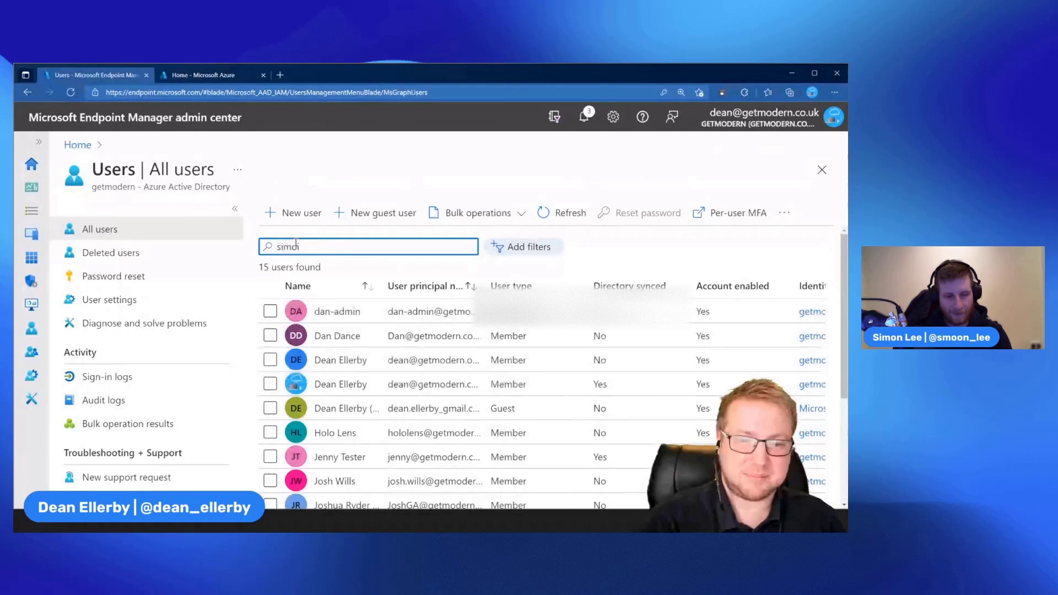
text(n)
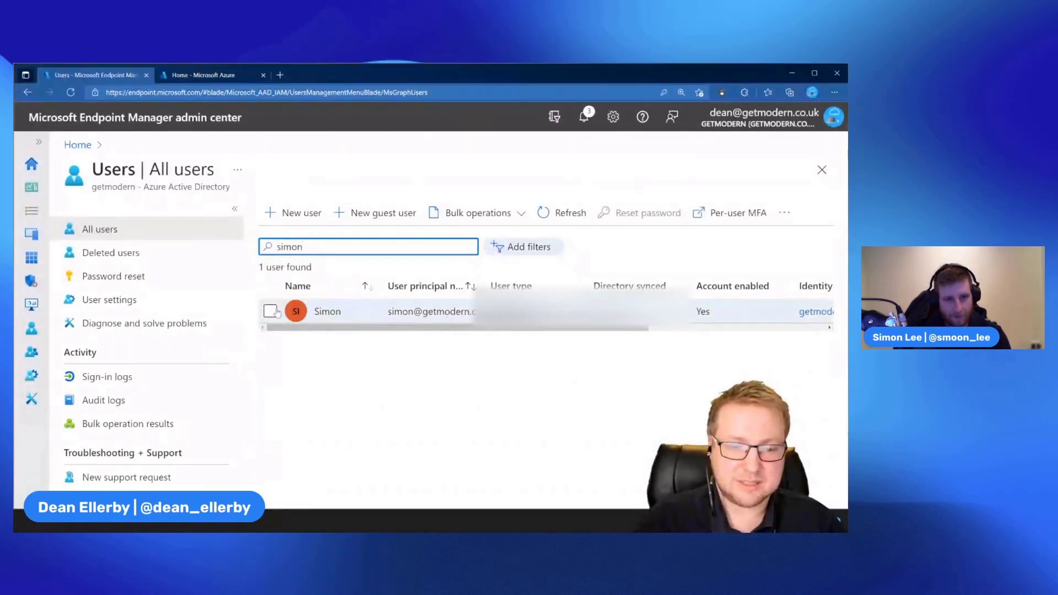
click(270, 311)
click(297, 246)
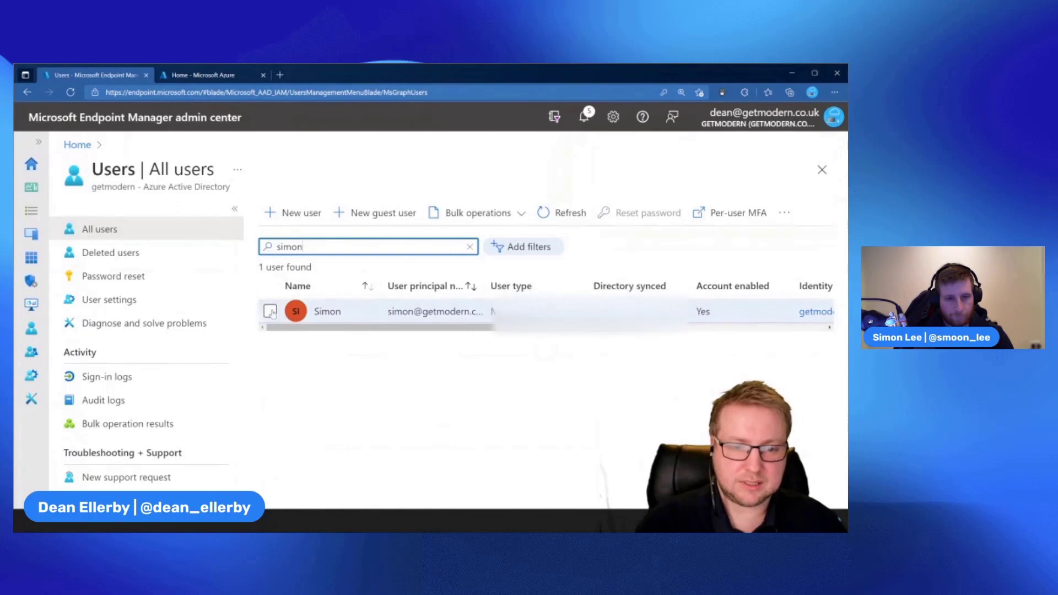
click(327, 311)
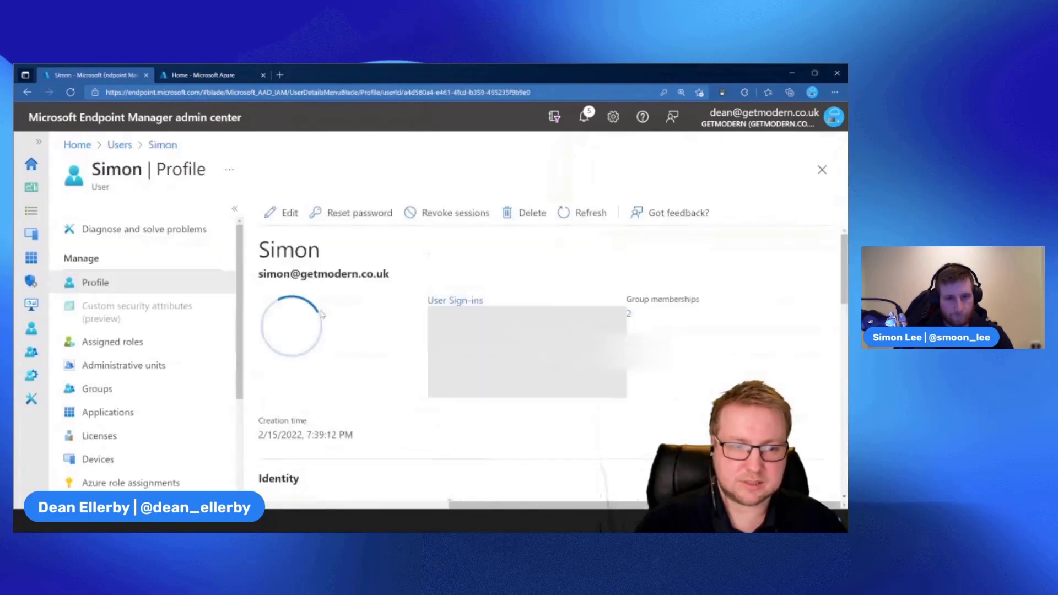
click(105, 438)
click(298, 213)
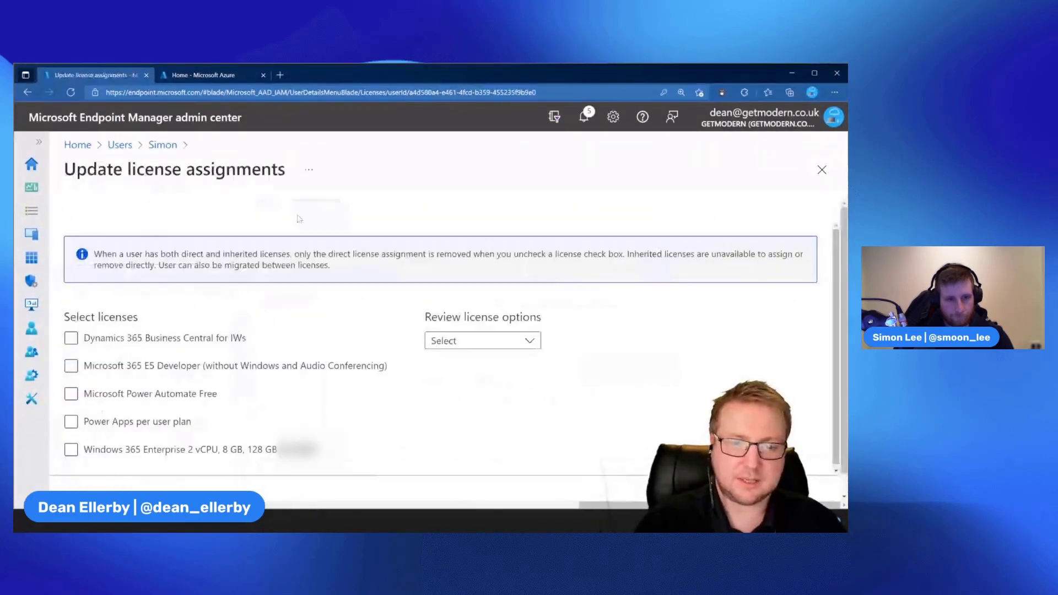
click(71, 449)
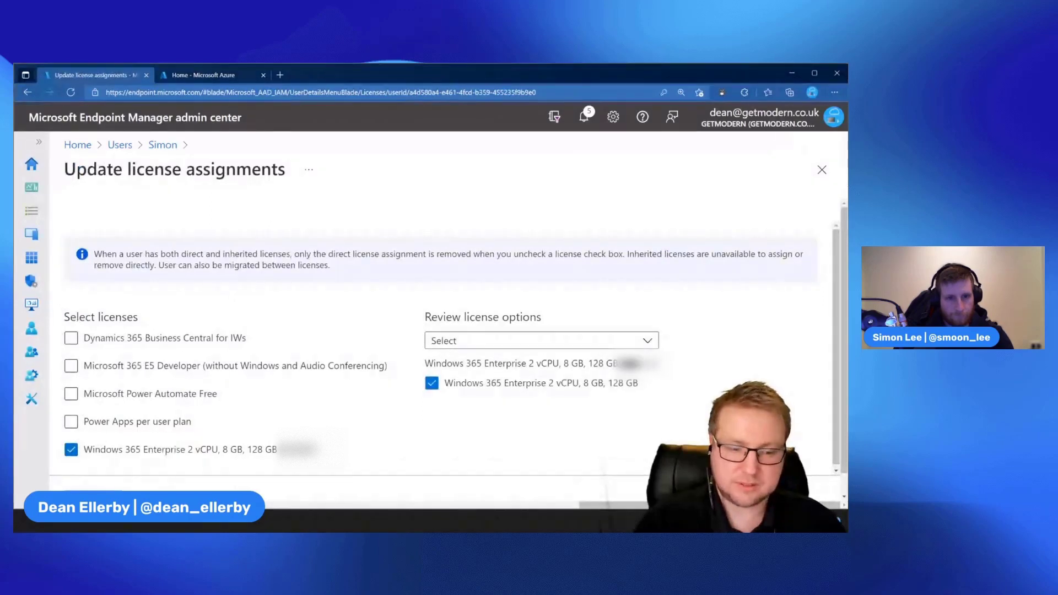
click(61, 506)
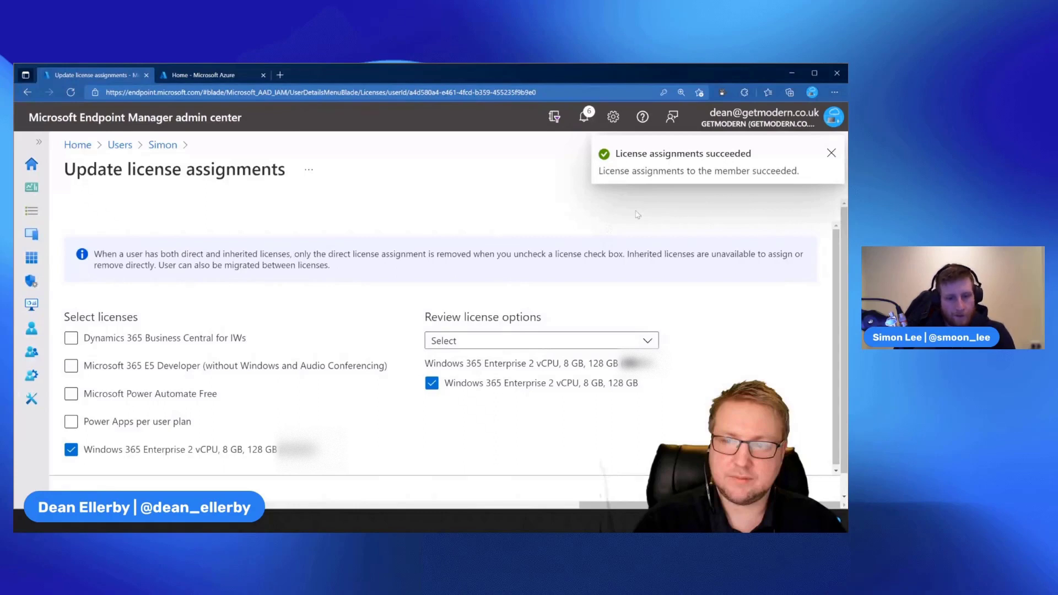
key(alt+Left)
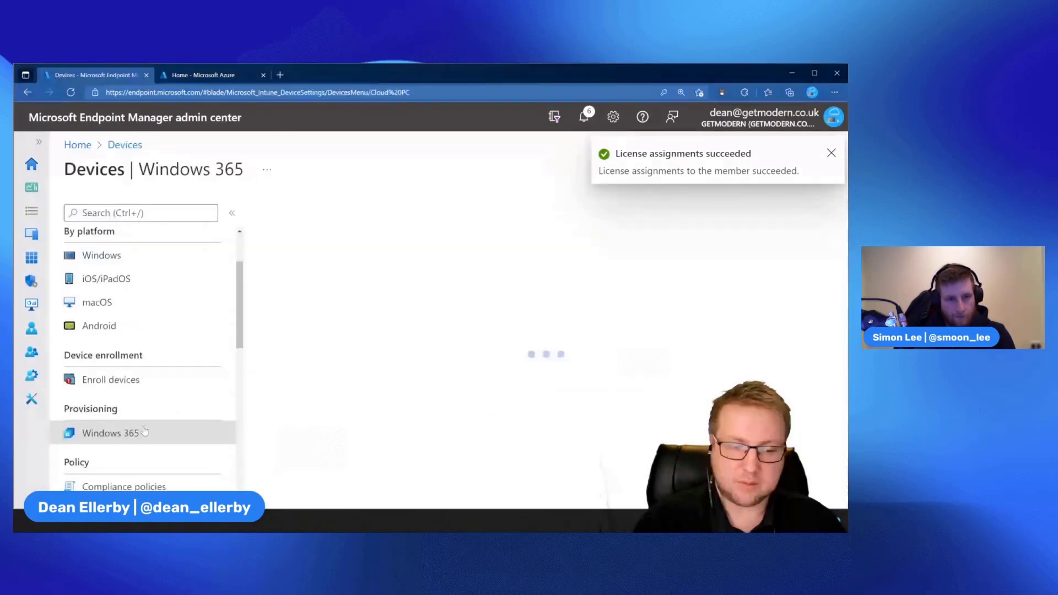
Refresh the All Cloud PCs list and scroll through it to find the new device
click(356, 227)
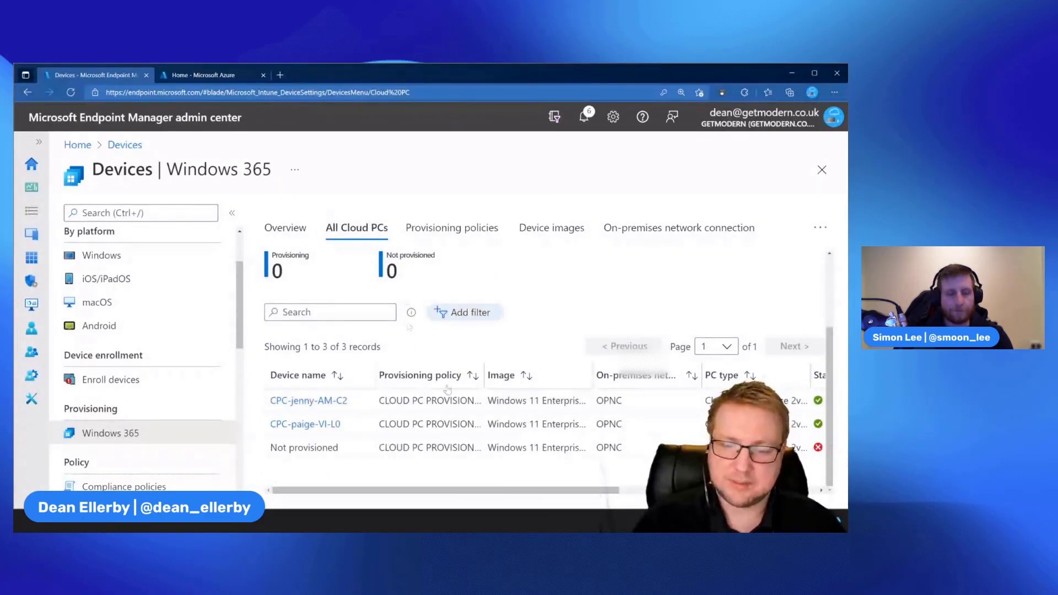
scroll(447, 389, up, 2)
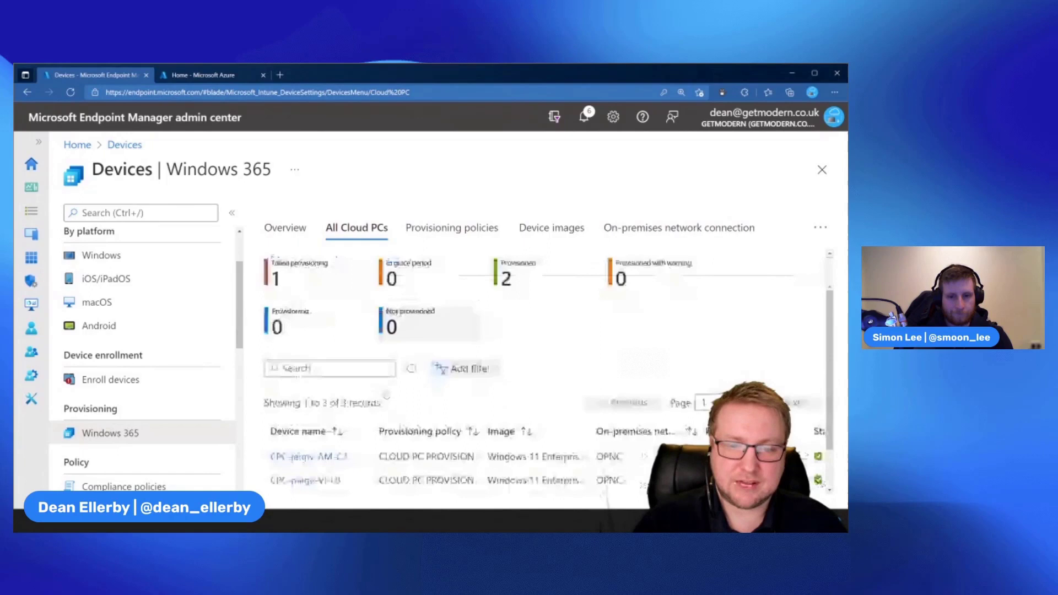
scroll(385, 393, down, 2)
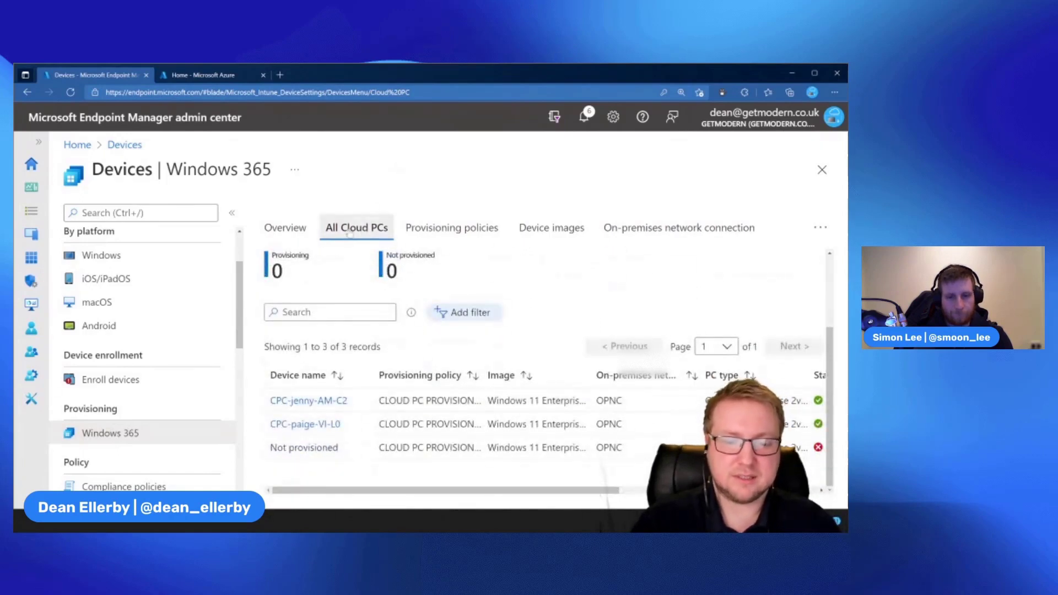
click(285, 228)
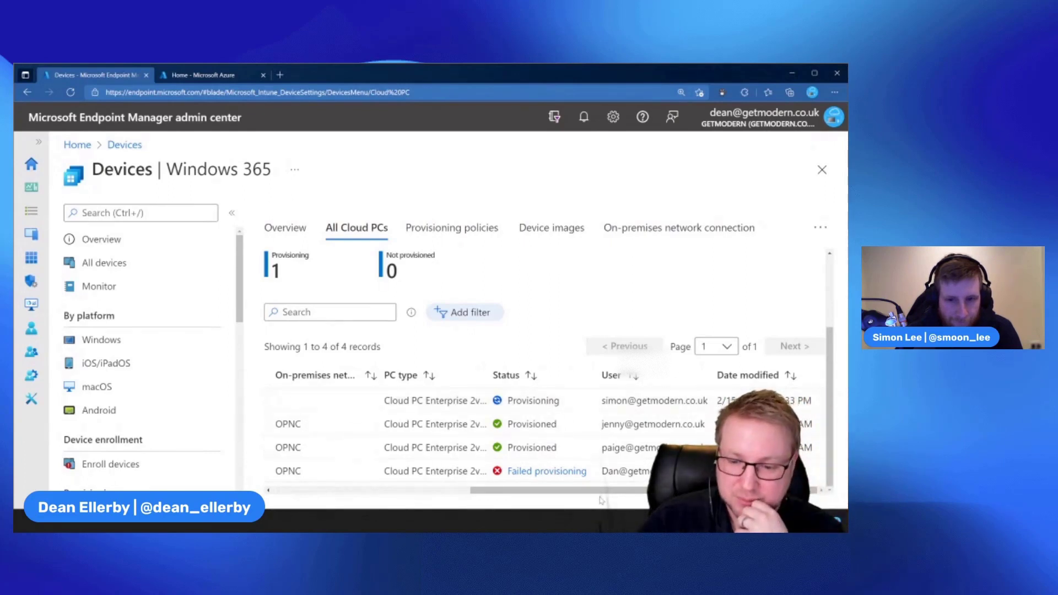
drag(542, 489, 345, 491)
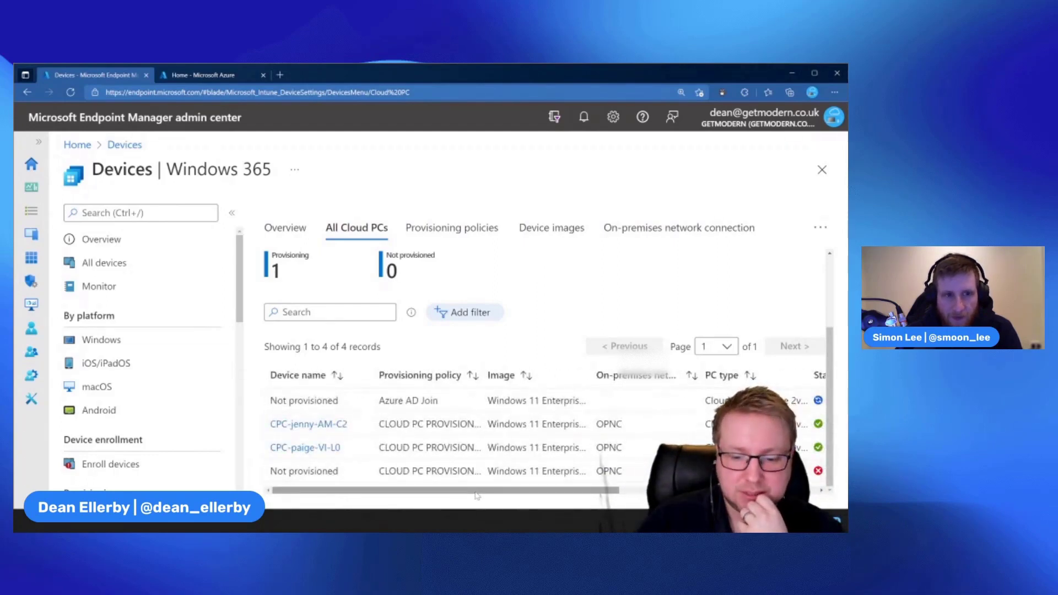
drag(476, 493, 673, 491)
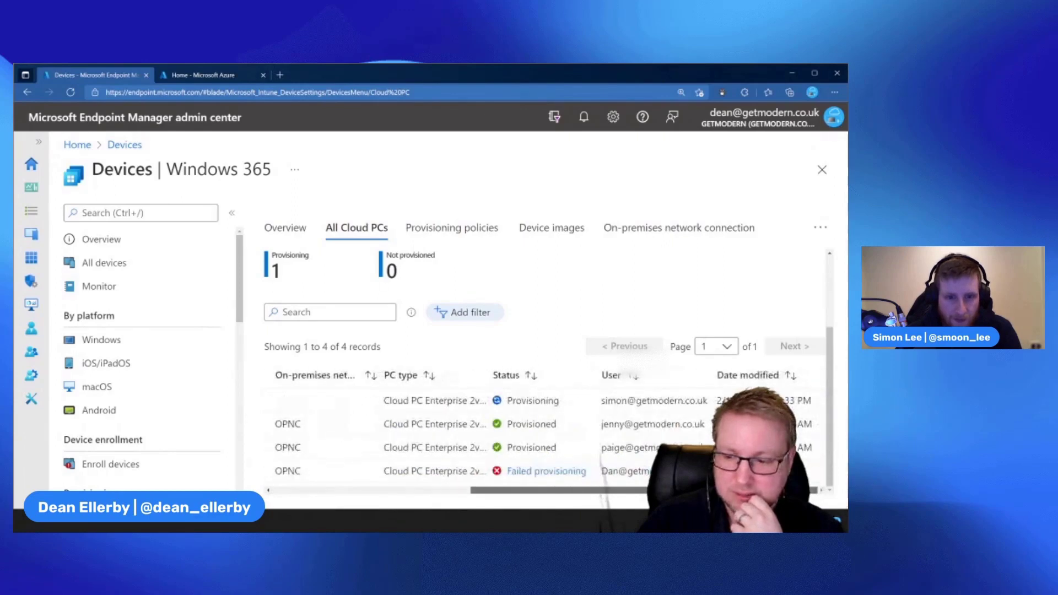
scroll(545, 430, left, 6)
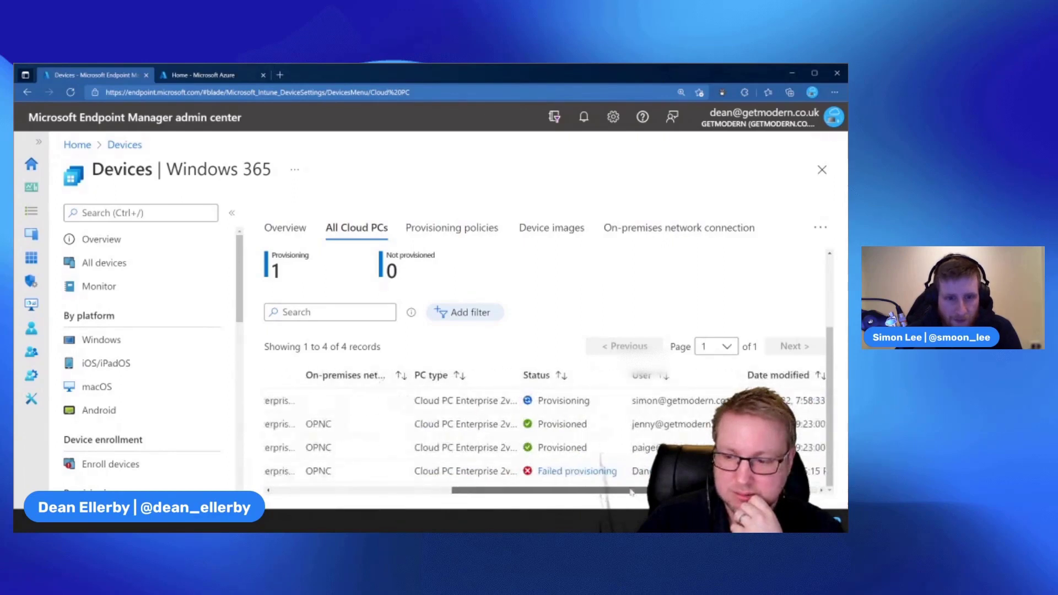
Check the new Cloud PC's provisioning status, ending on the Windows 365 overview
click(285, 227)
click(357, 231)
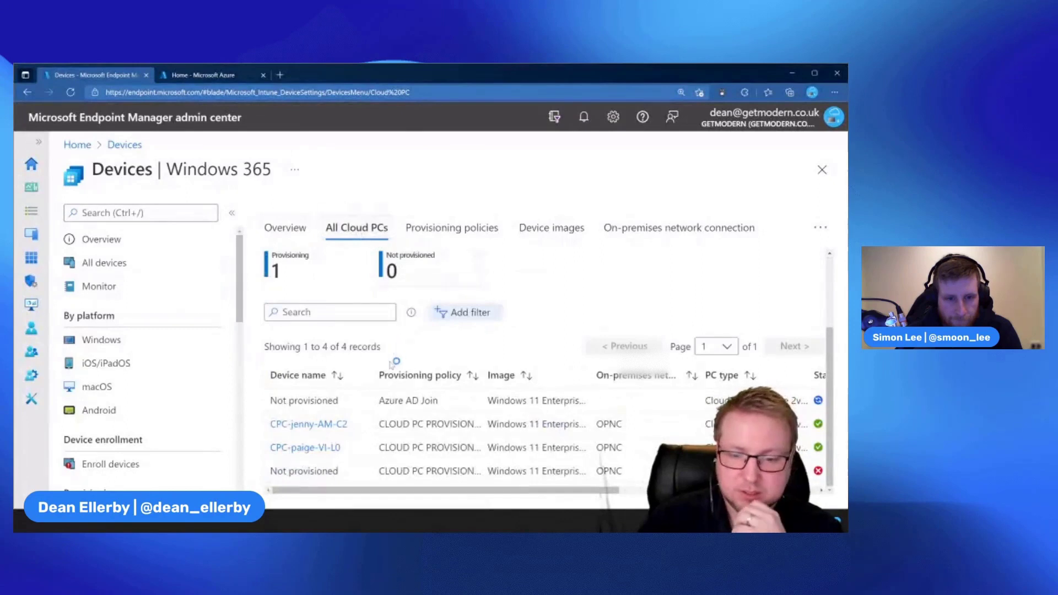
scroll(691, 404, right, 3)
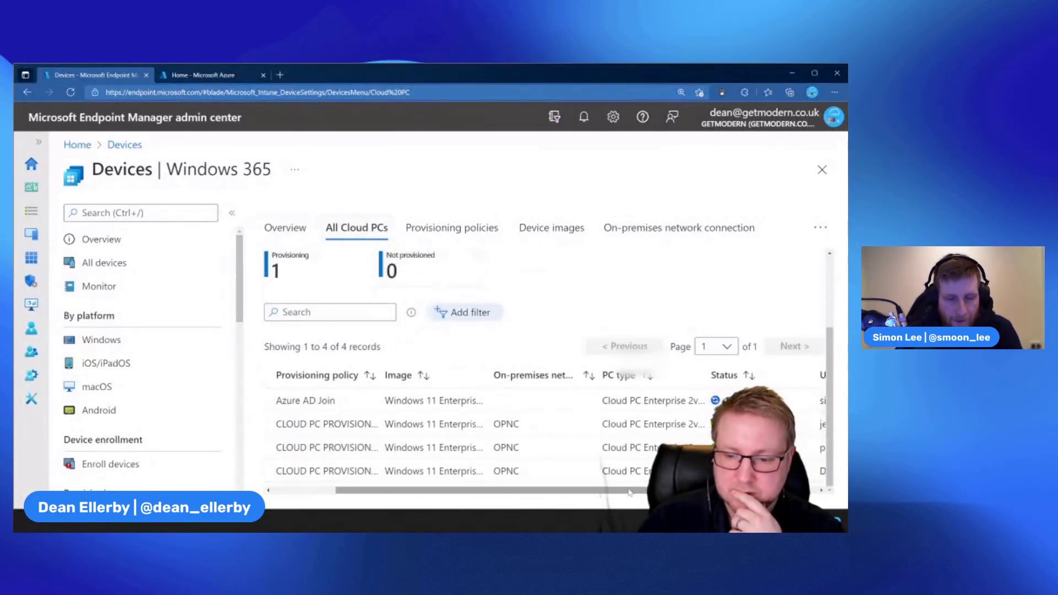
scroll(495, 490, right, 3)
scroll(617, 417, right, 1)
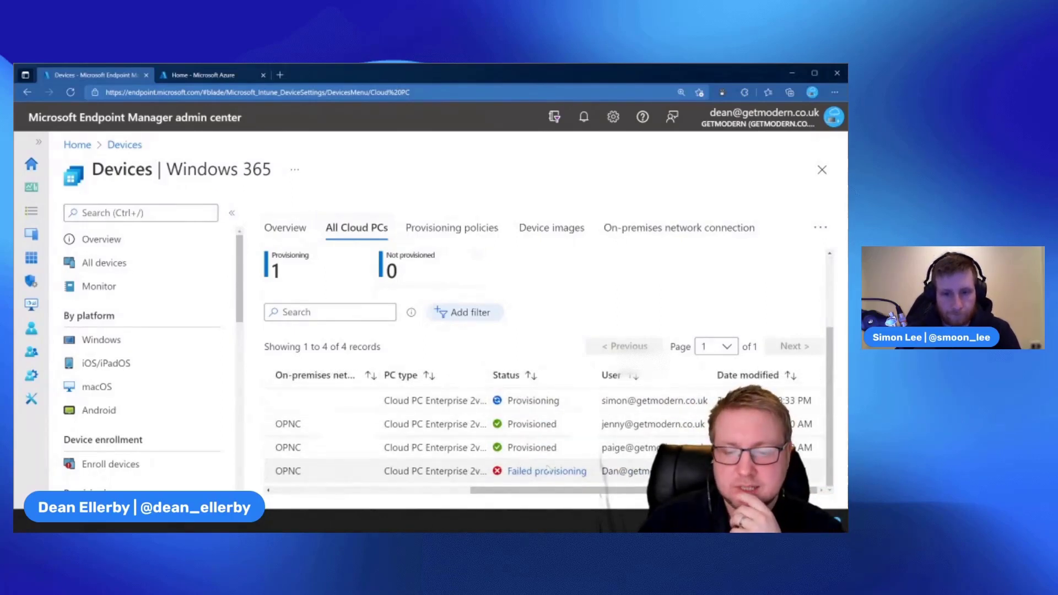
drag(559, 495, 455, 489)
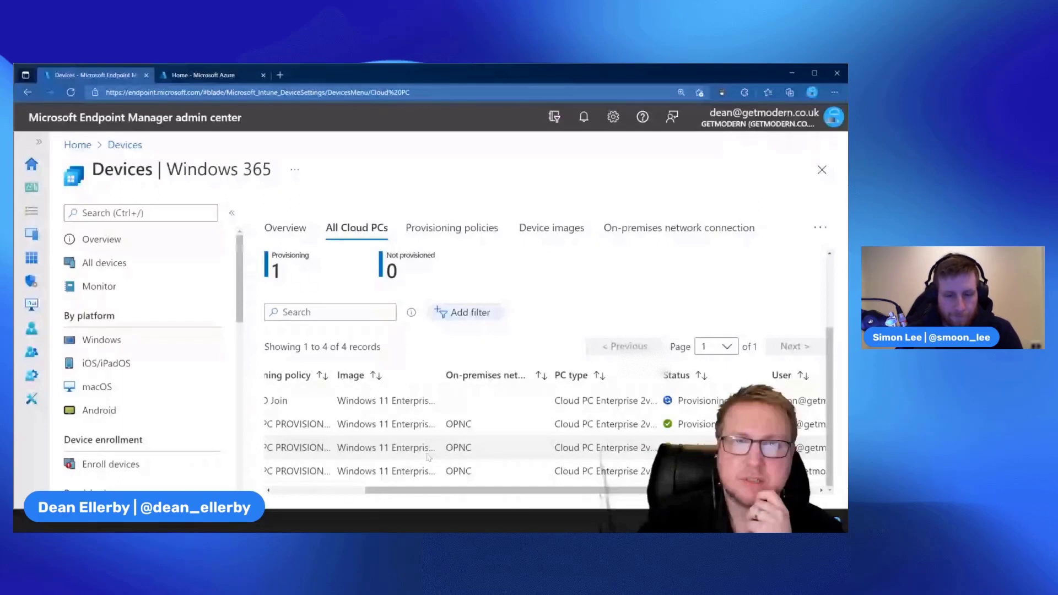
drag(474, 490, 380, 491)
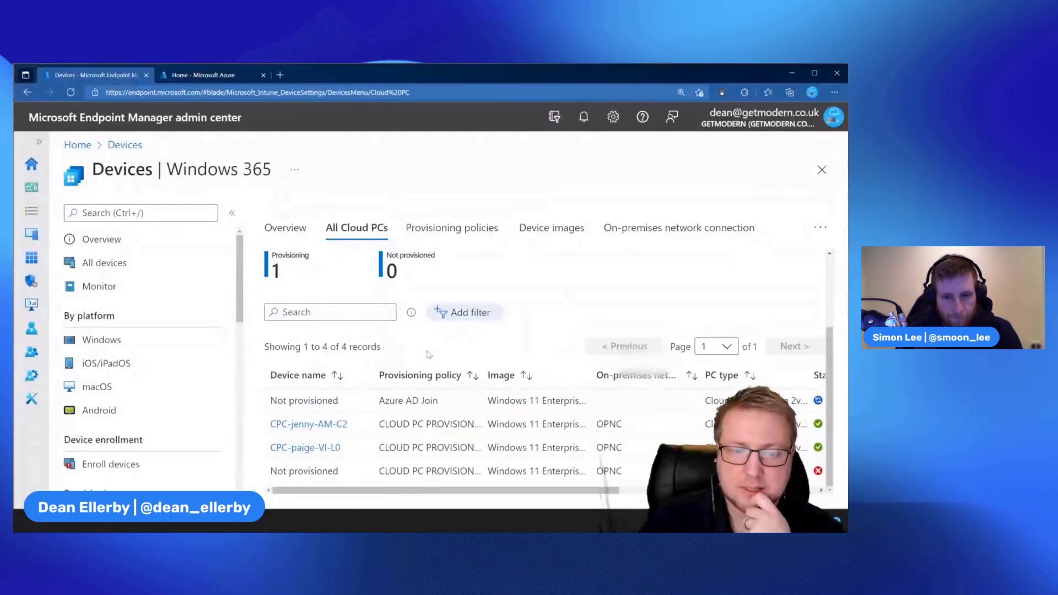
click(285, 228)
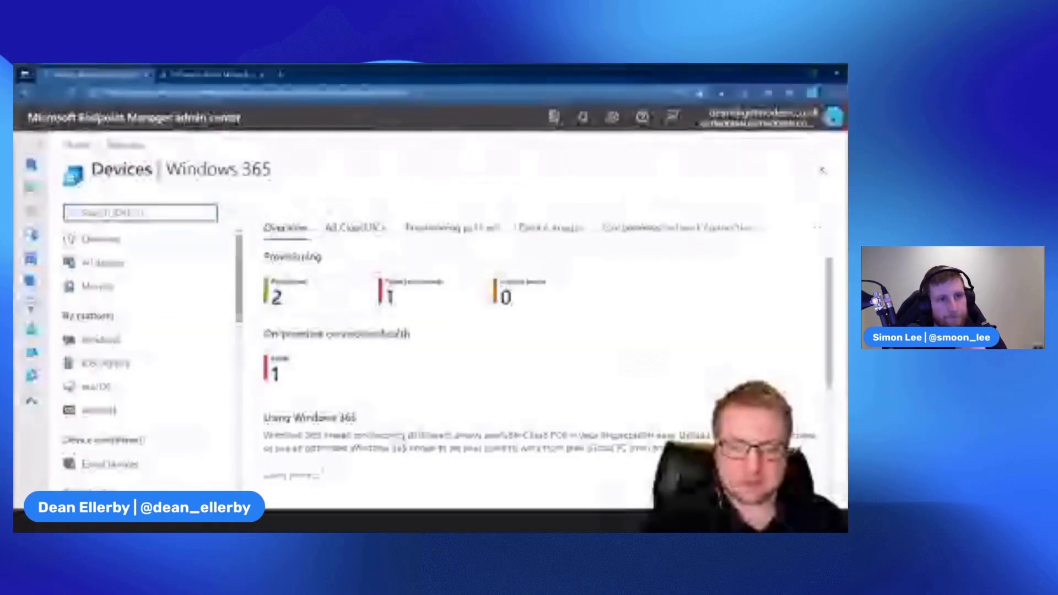
Widen the All Cloud PCs Status column to show 'Provisioned with warning' in full
click(355, 227)
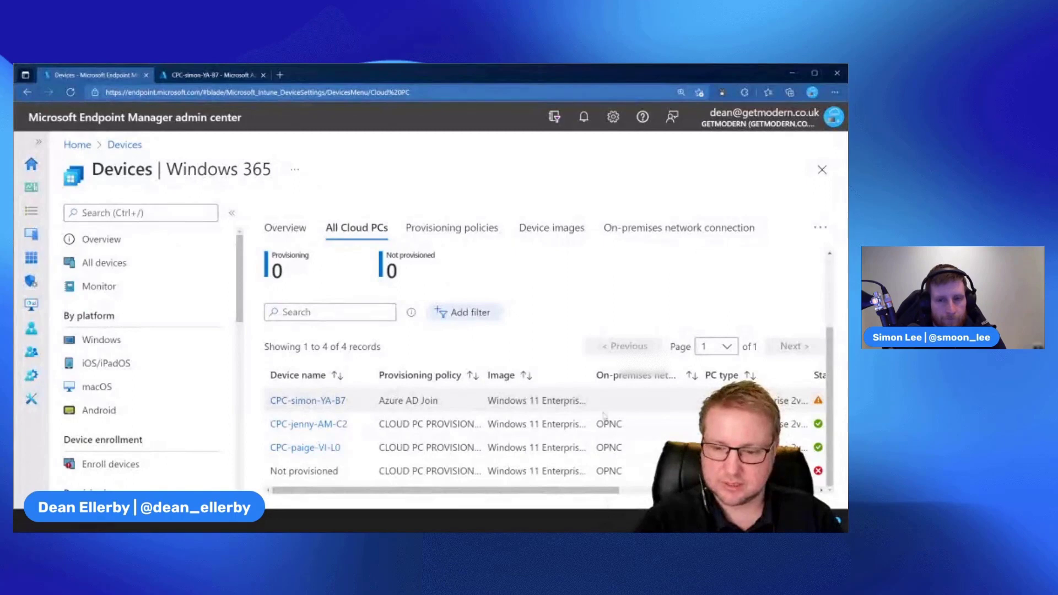
scroll(570, 493, right, 5)
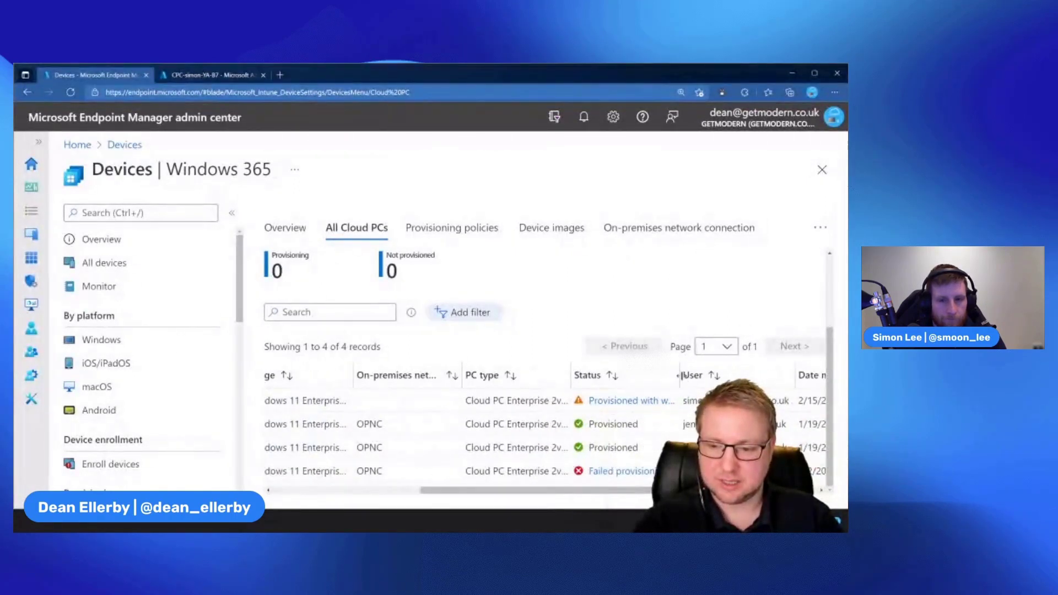
drag(681, 375, 751, 375)
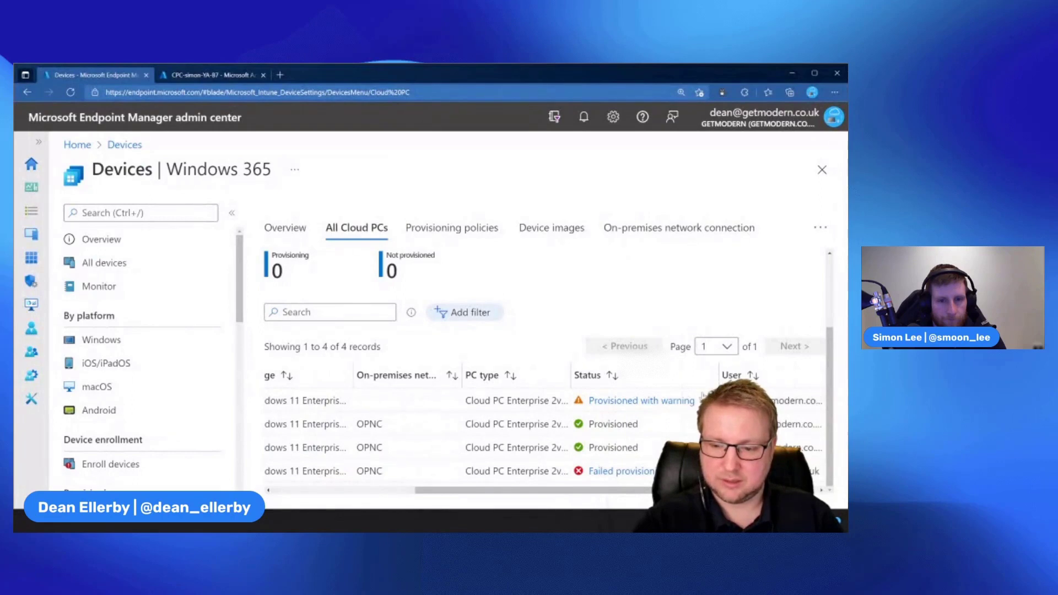
click(663, 403)
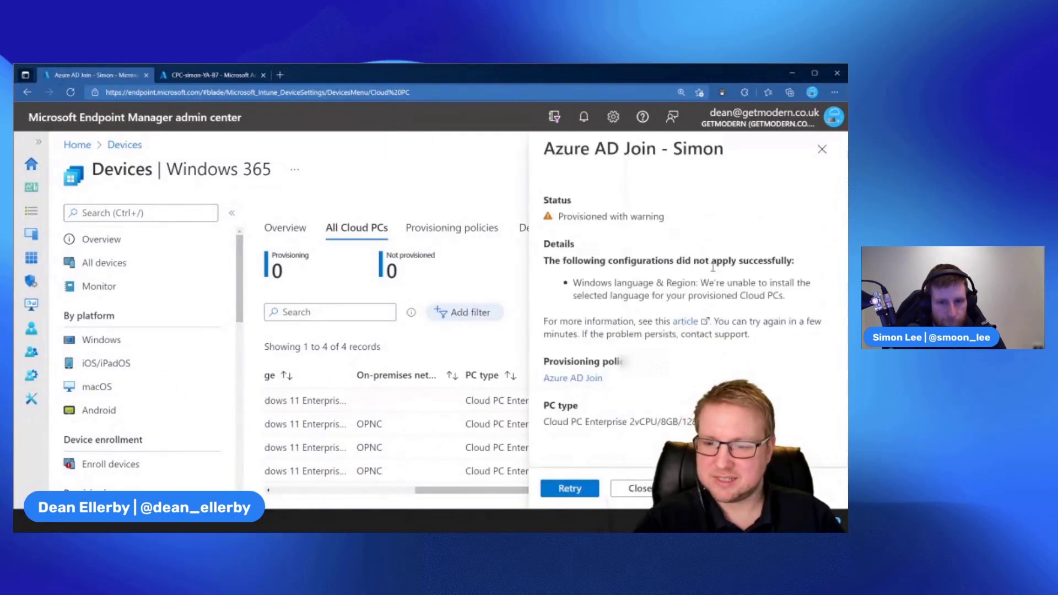
drag(785, 296, 567, 287)
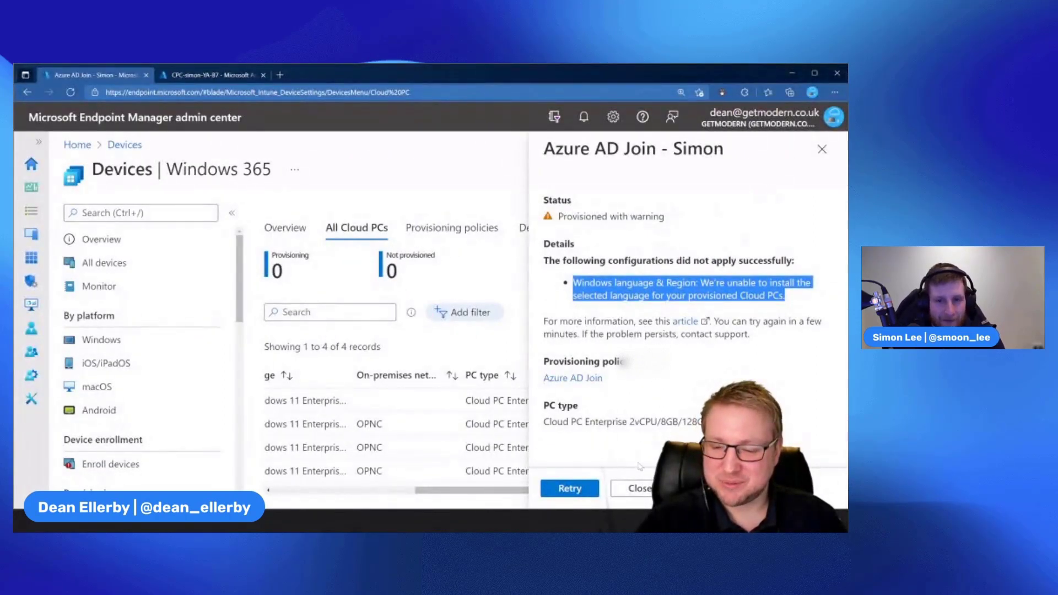
click(642, 489)
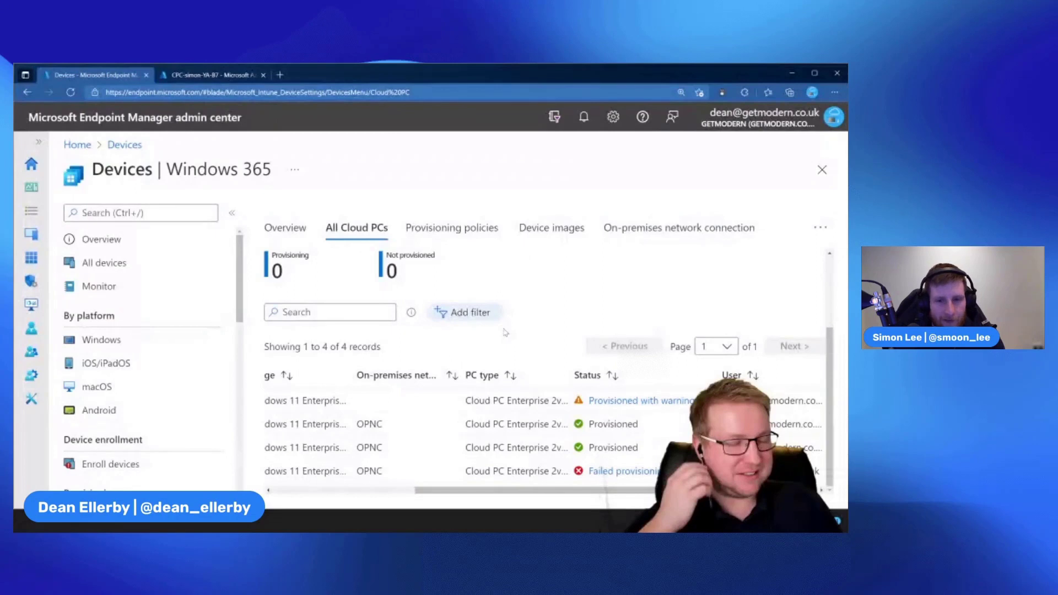
drag(619, 490, 477, 491)
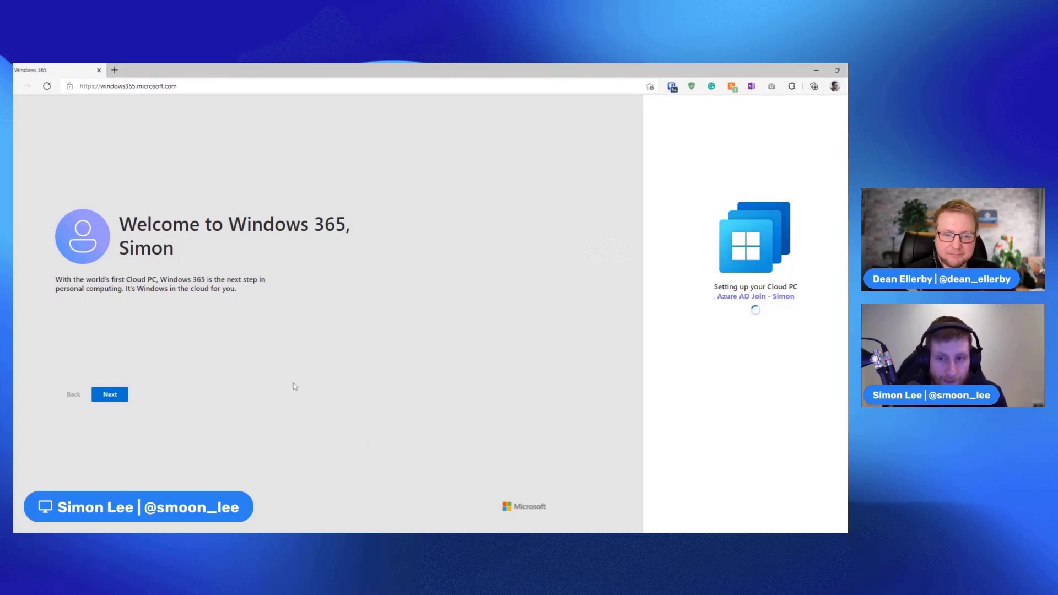
Dismiss the welcome tour and zoom in on the Windows 365 portal to view the Cloud PC cards
click(111, 395)
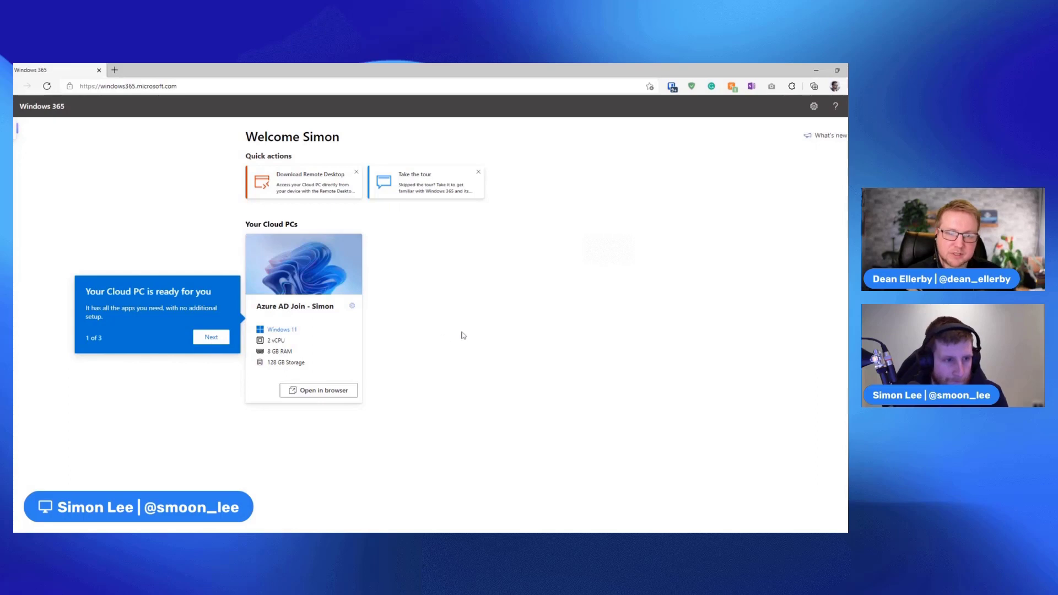
key(ctrl+plus)
key(ctrl+plus)
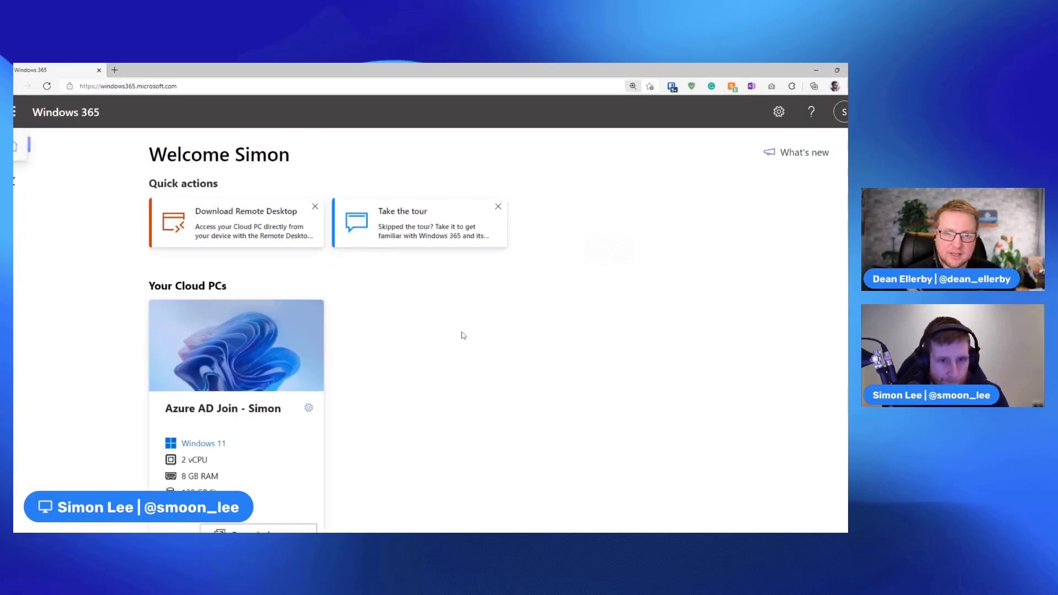
scroll(463, 335, down, 1)
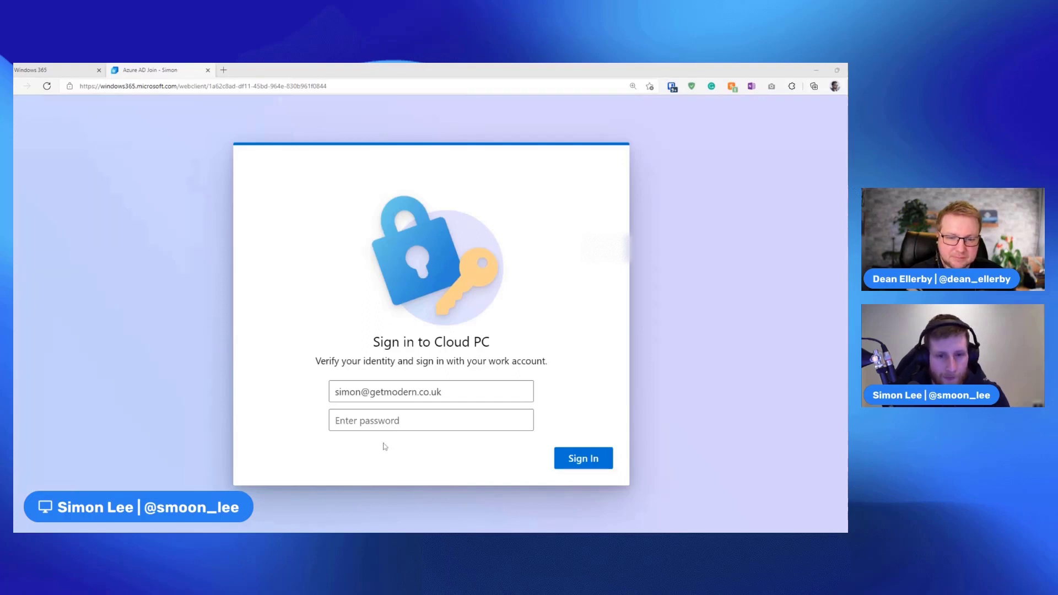
Enter the account password and sign in to the Azure AD Join Cloud PC
click(385, 420)
key(ctrl+v)
click(608, 467)
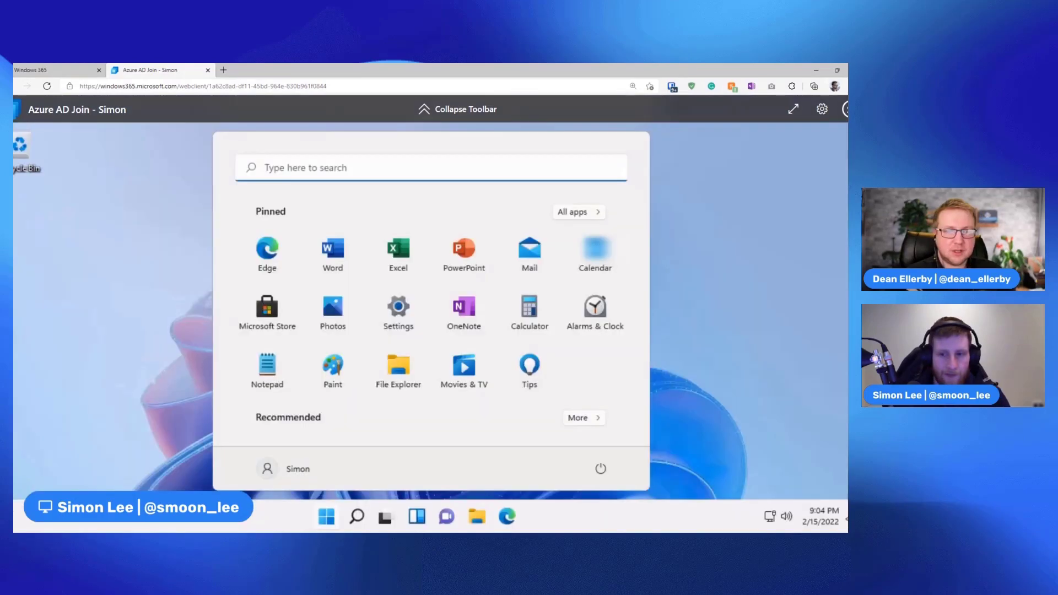
Look around the Cloud PC's Start menu, then return to the Windows 365 home tab
click(694, 309)
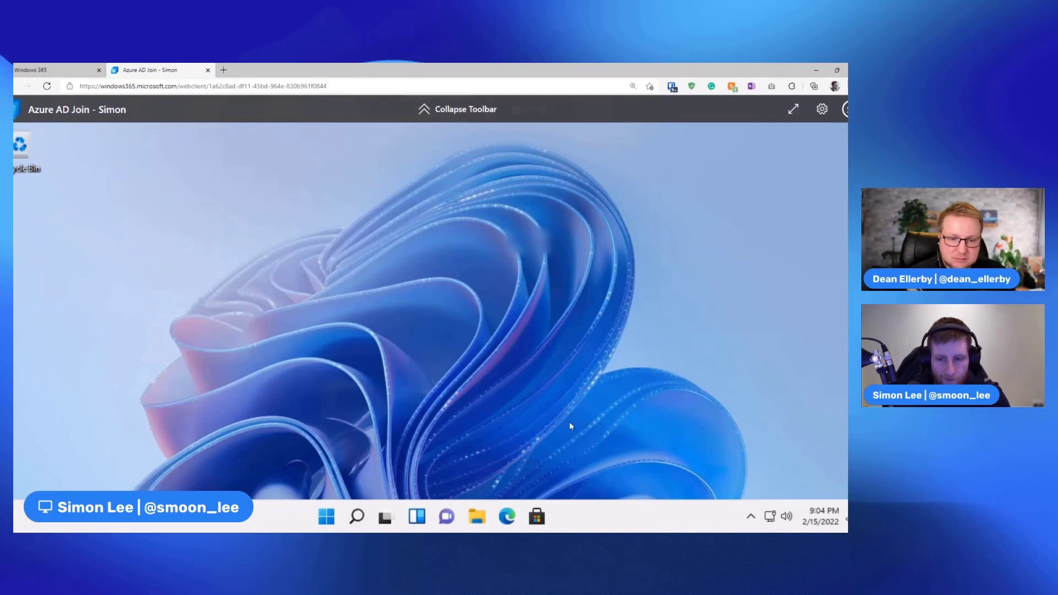
click(326, 523)
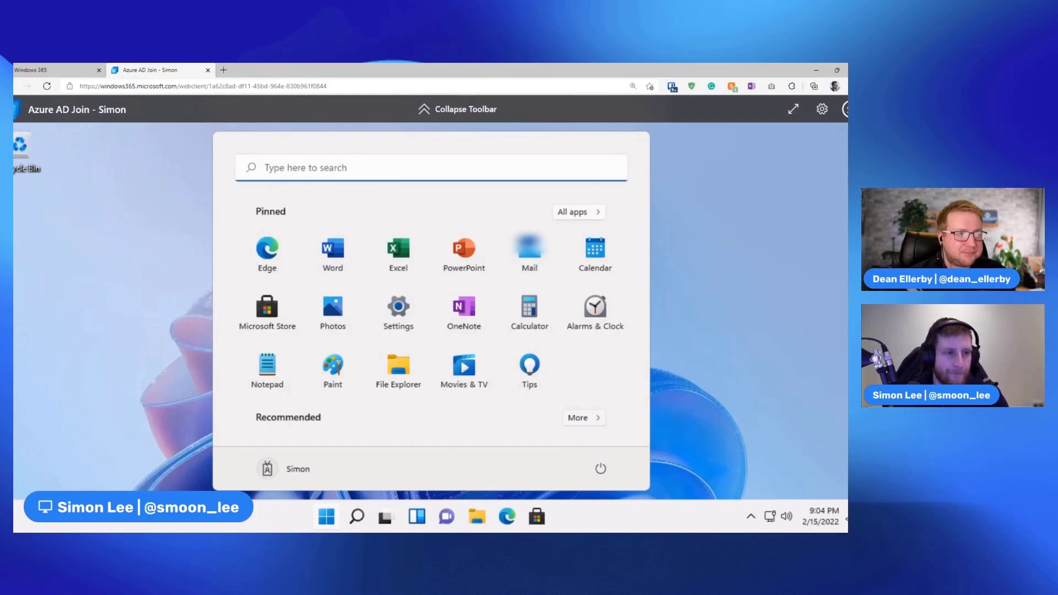
click(695, 385)
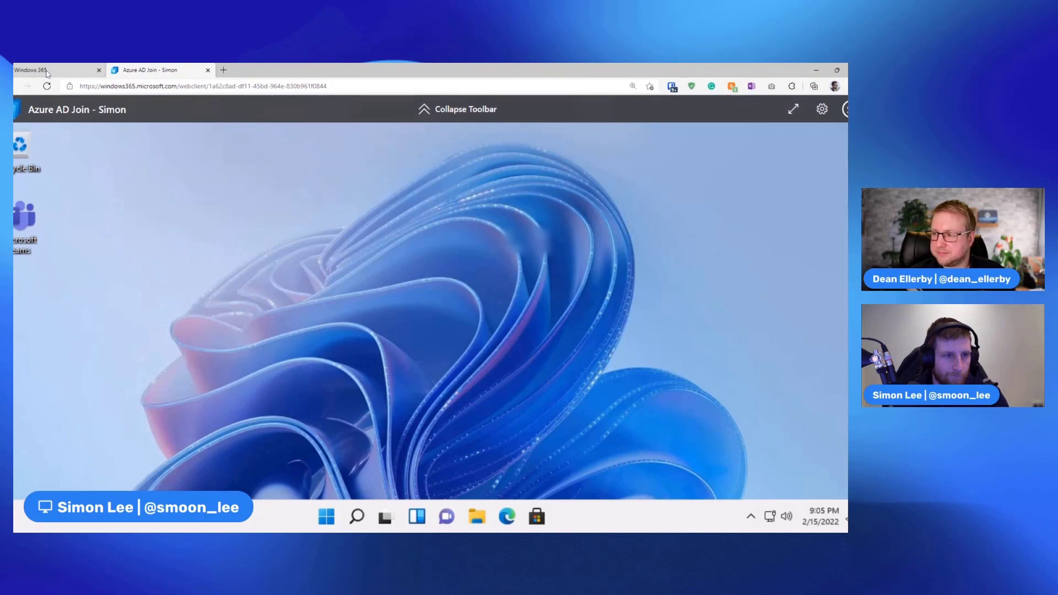
click(47, 72)
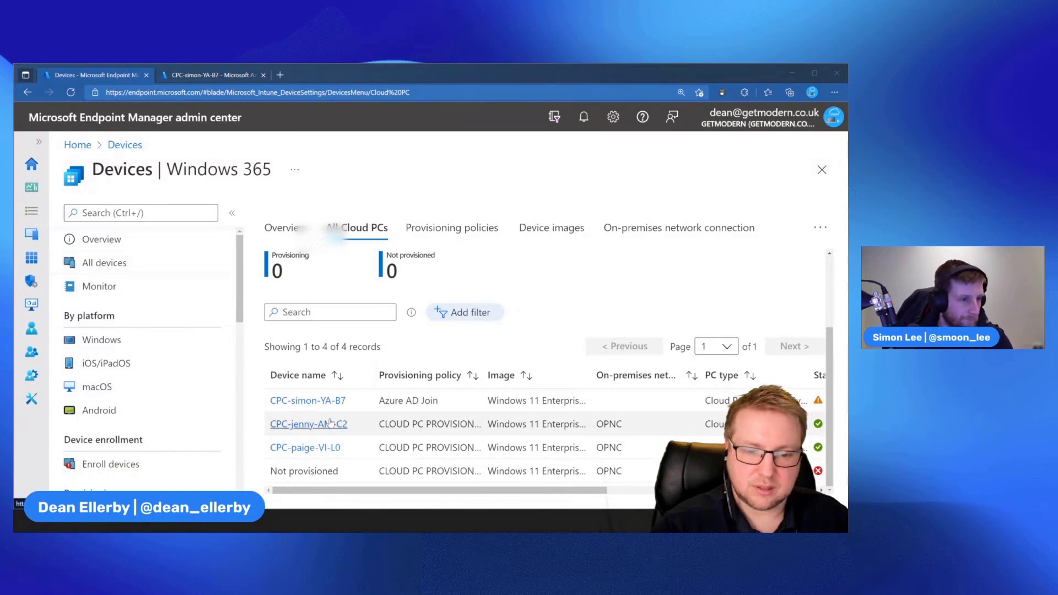
Open the new CPC device's page and review its Properties and expanded Overview essentials
click(307, 401)
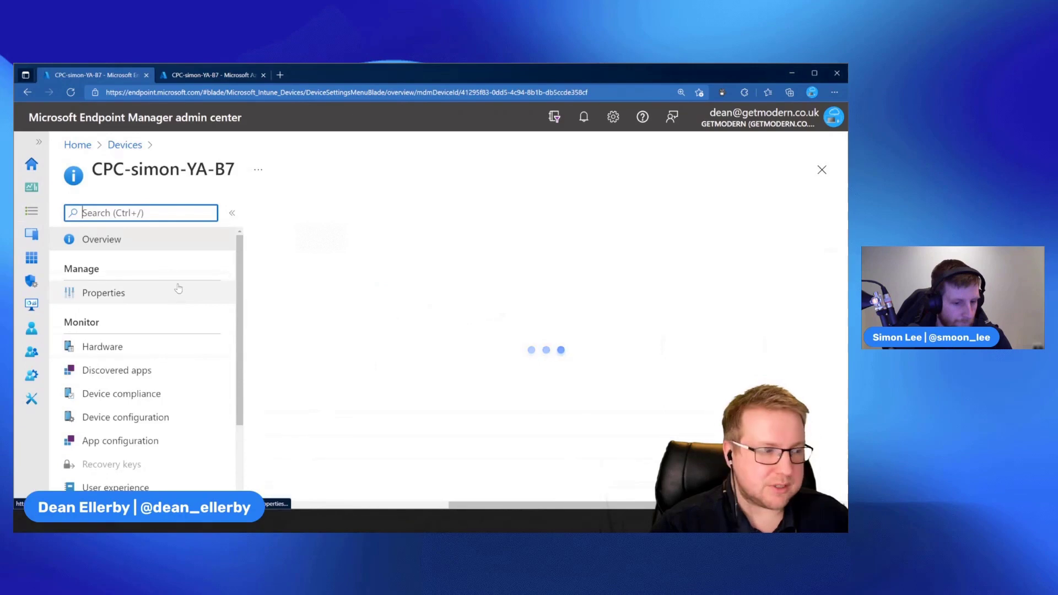
click(178, 290)
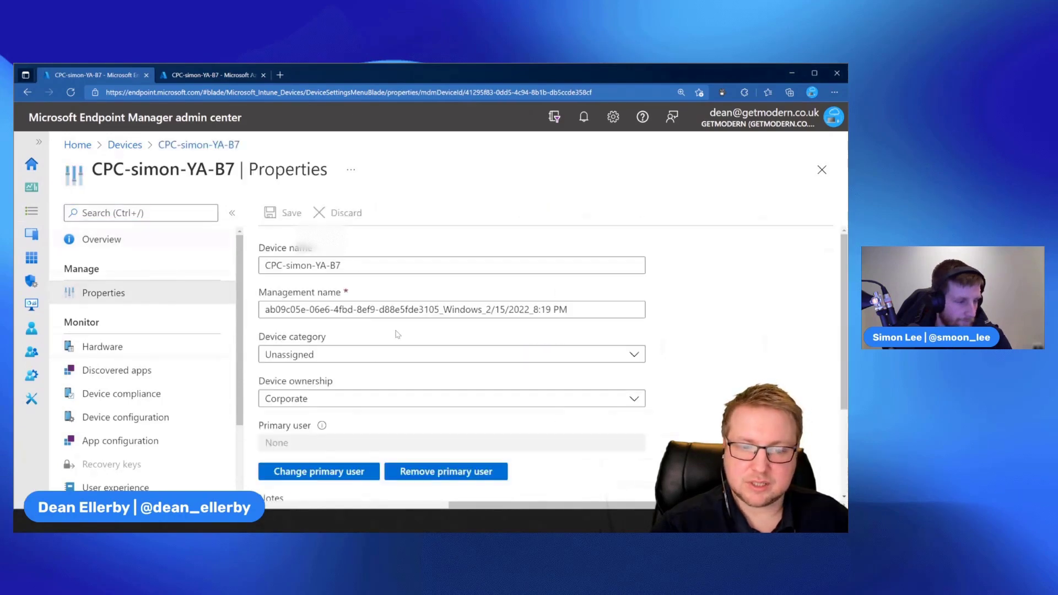
scroll(397, 334, down, 3)
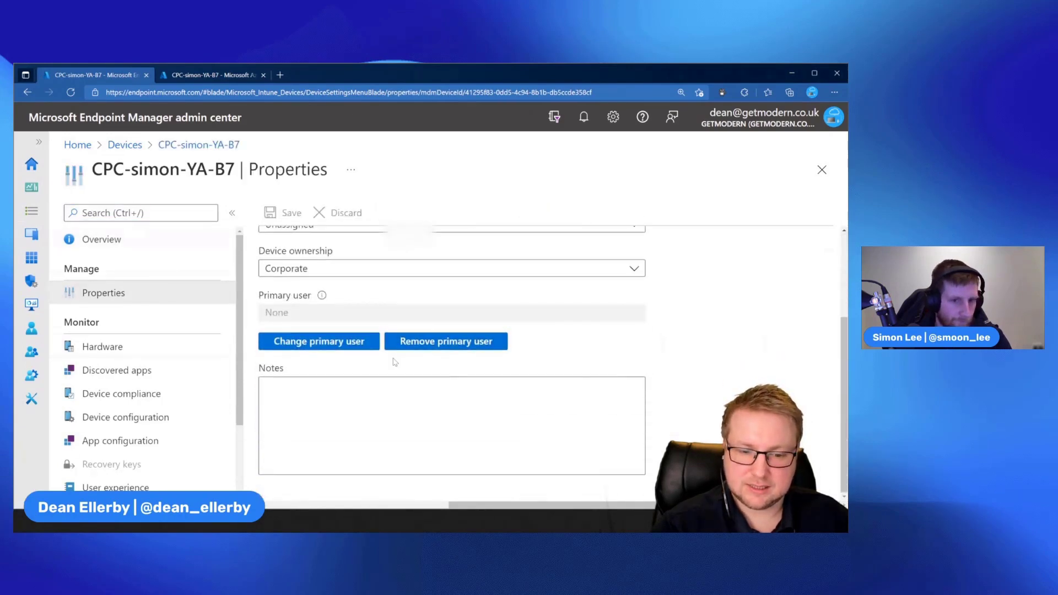
click(176, 237)
scroll(305, 365, down, 3)
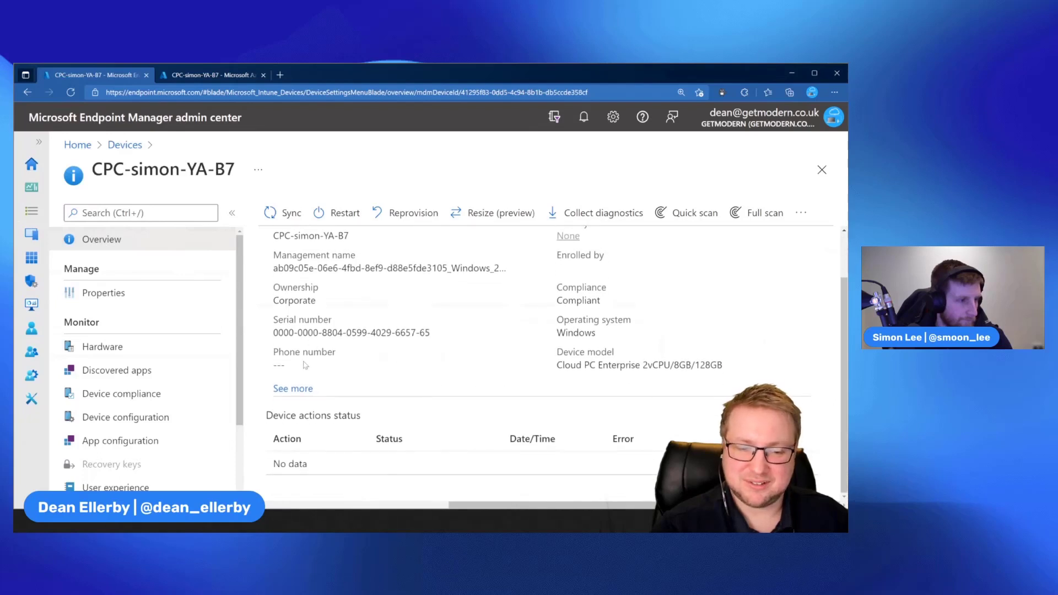
click(303, 389)
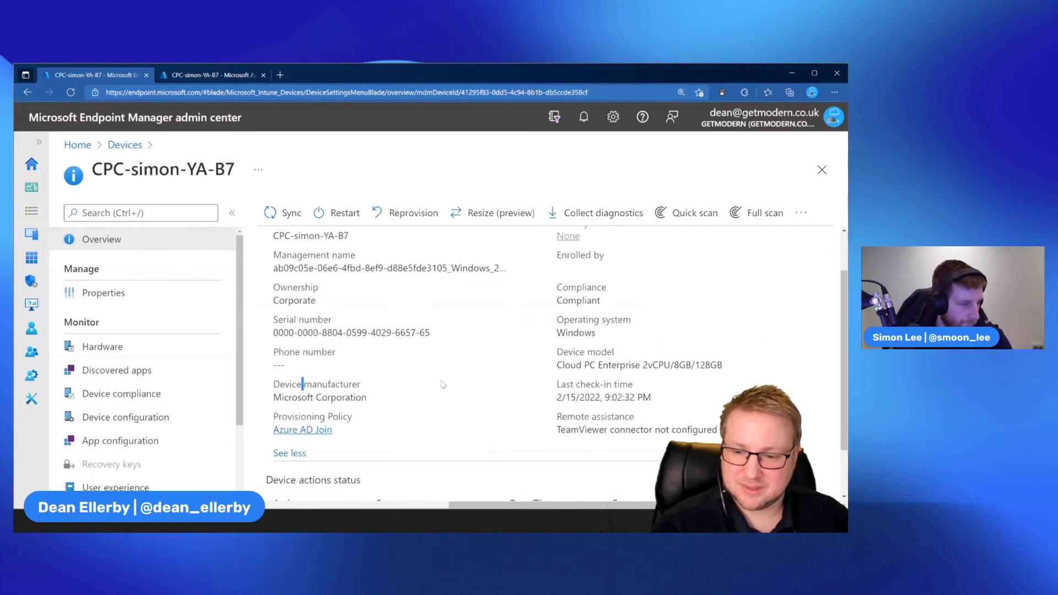
drag(638, 397, 610, 398)
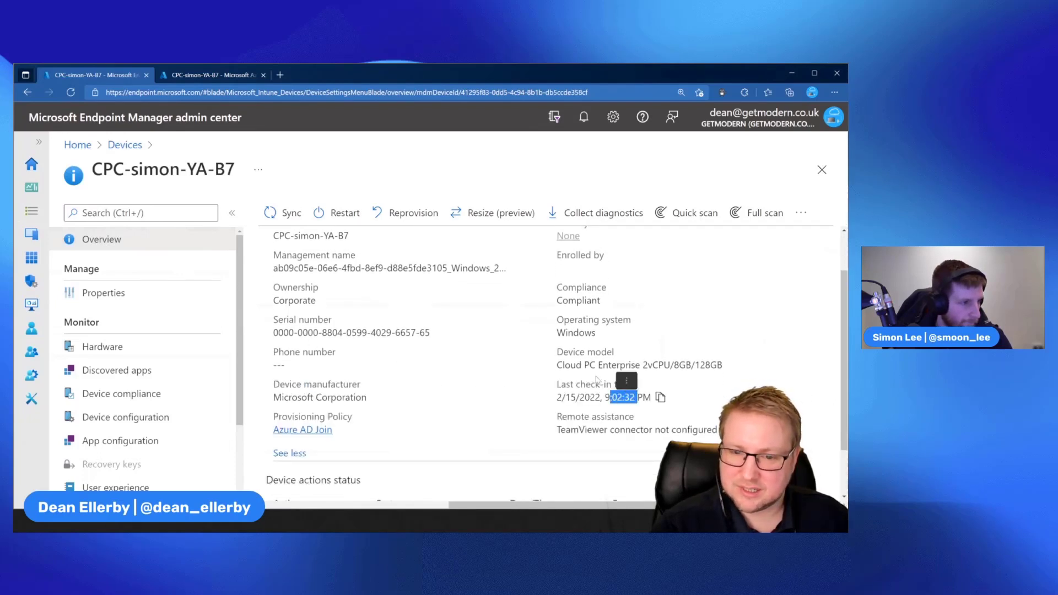
scroll(550, 385, up, 1)
scroll(513, 372, down, 2)
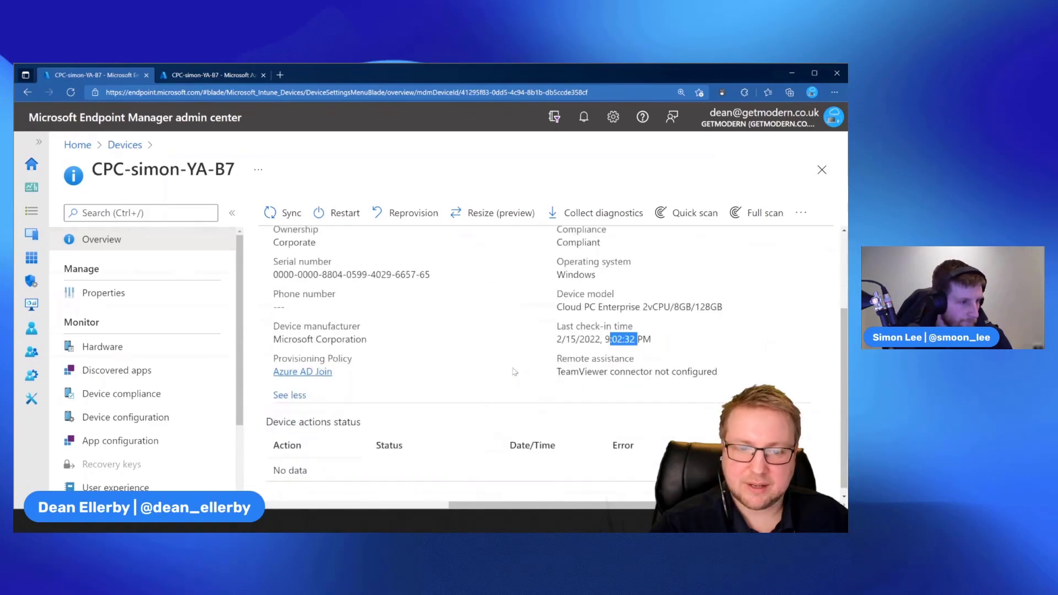
Check the device's Hardware details, highlighting the enrolled time 8:19:37 PM
click(150, 350)
scroll(454, 380, down, 6)
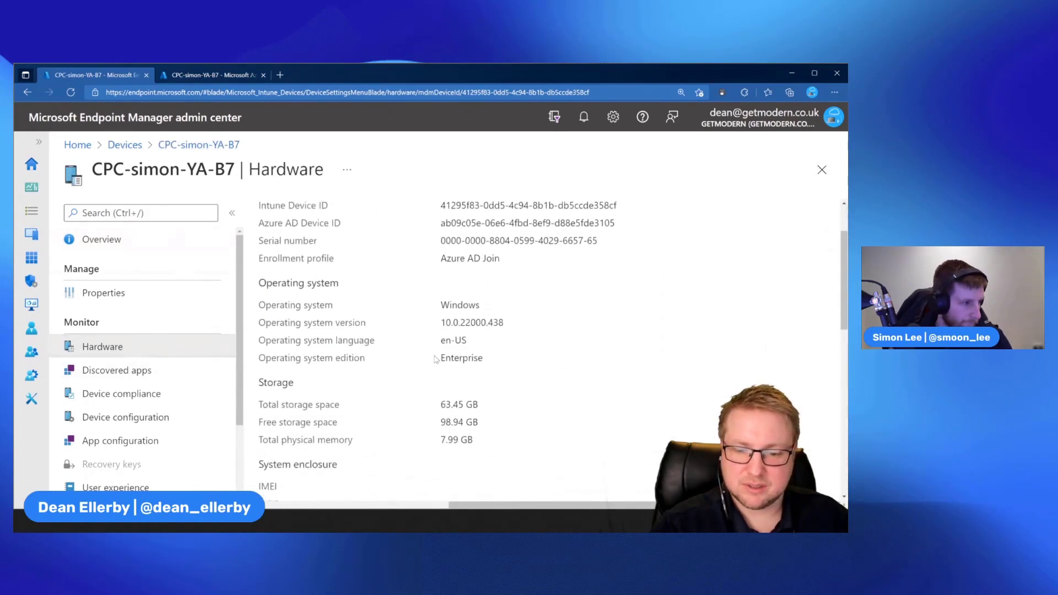
scroll(455, 380, down, 3)
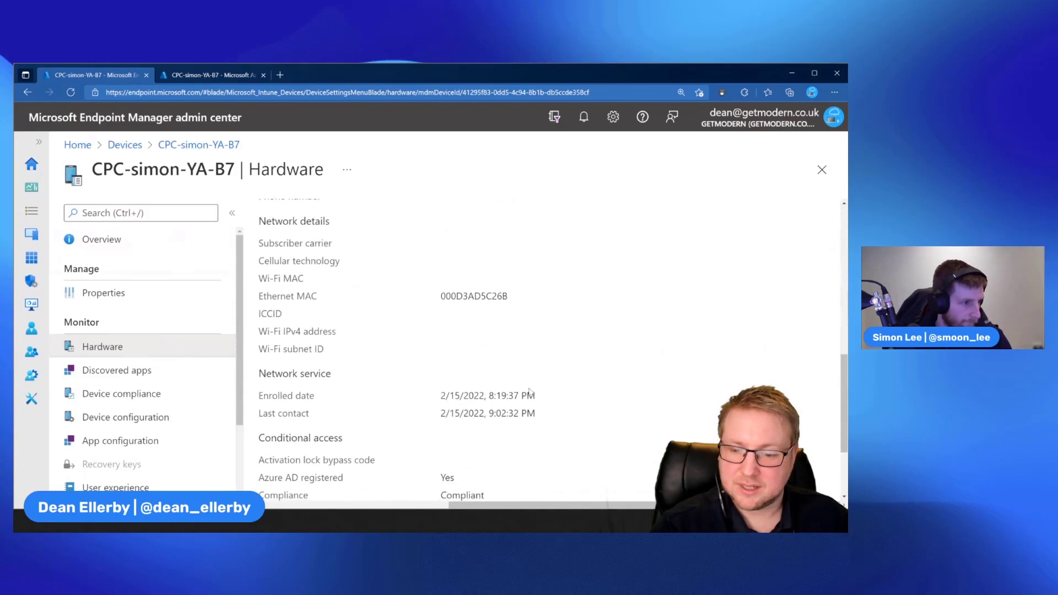
drag(489, 396, 519, 396)
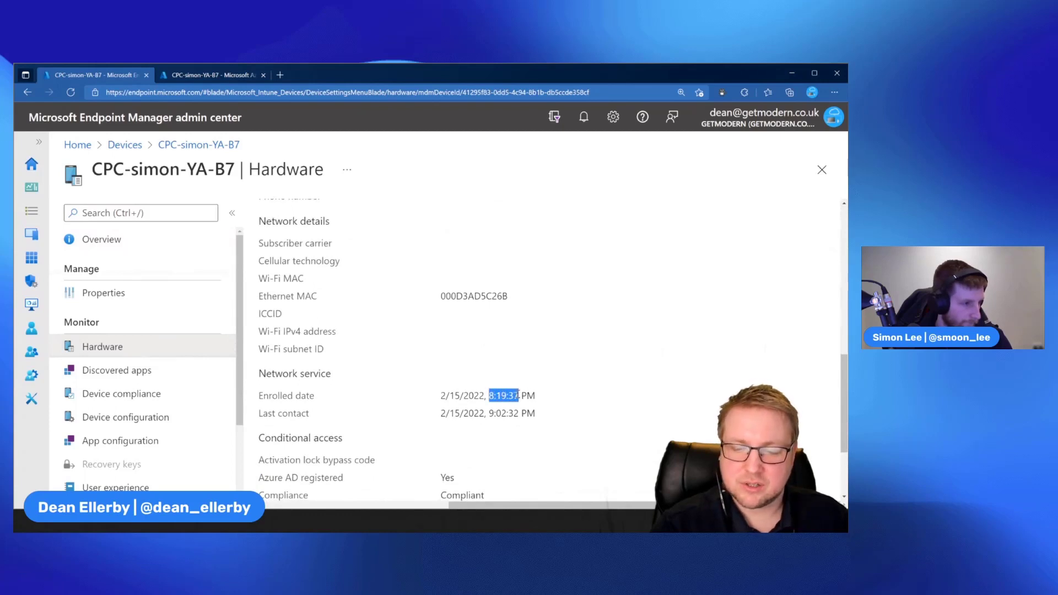
click(534, 377)
click(599, 343)
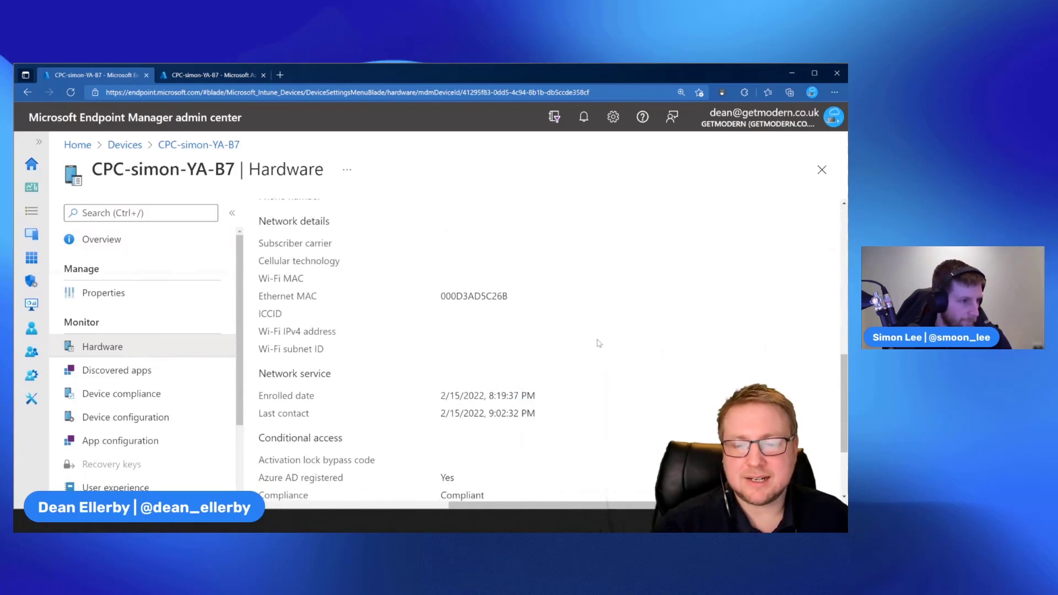